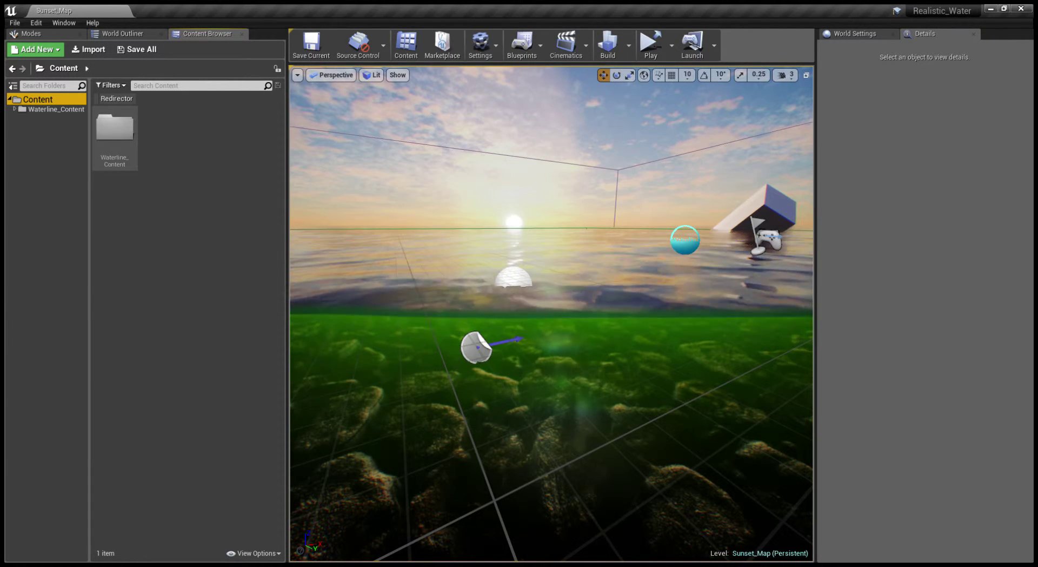
Open the 0_Waterline_Actors folder inside Waterline_Content
{"action": "double_click", "coordinate": [114, 128]}
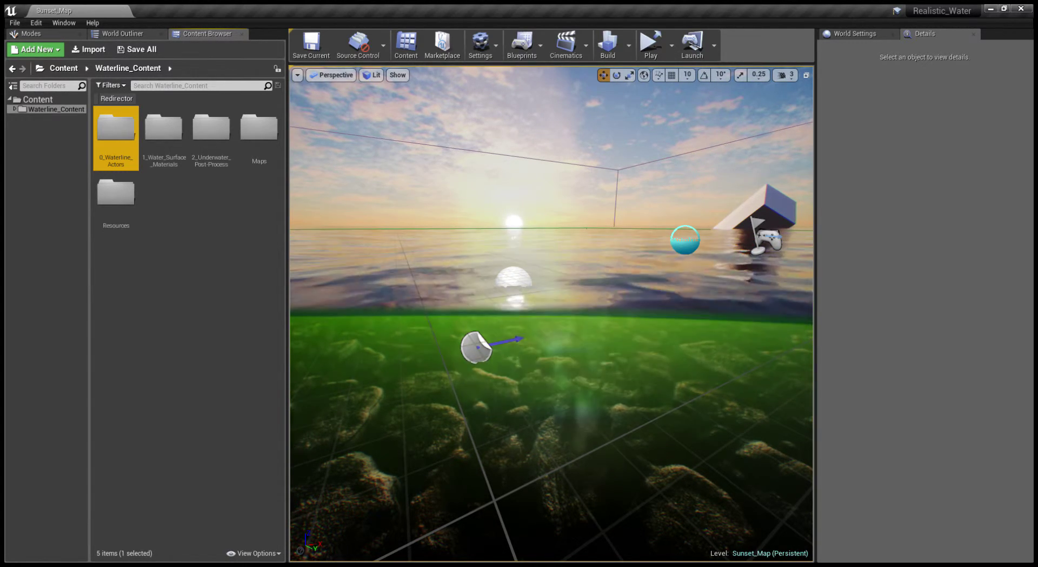
{"action": "double_click", "coordinate": [116, 137]}
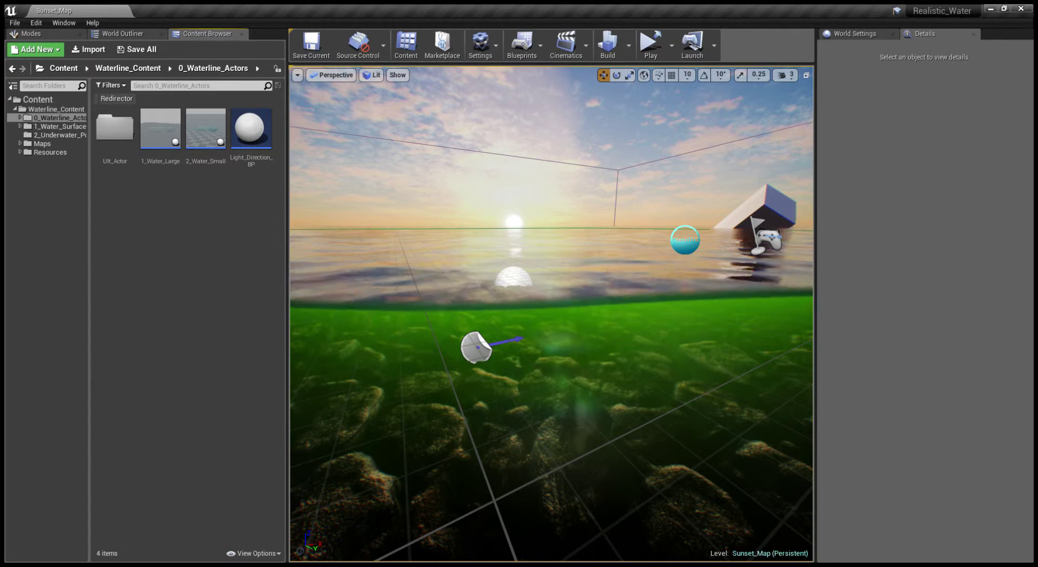
Select the Large_Water actor in the level and lower it slightly to a Z location of about -1.64
{"action": "key", "text": "e"}
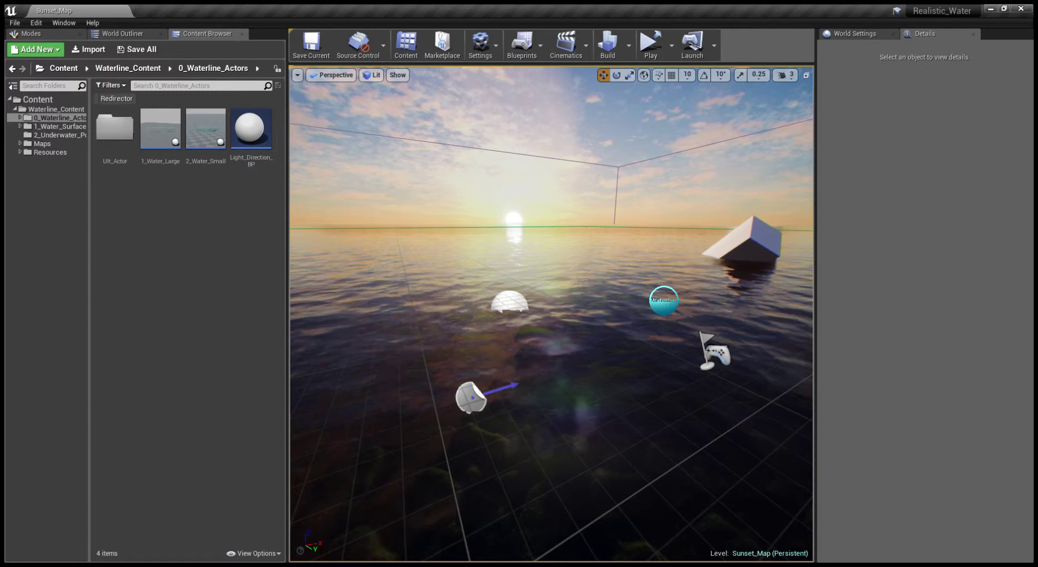
{"action": "right_click_drag", "start_coordinate": [573, 319], "coordinate": [606, 325]}
{"action": "left_click", "coordinate": [601, 290]}
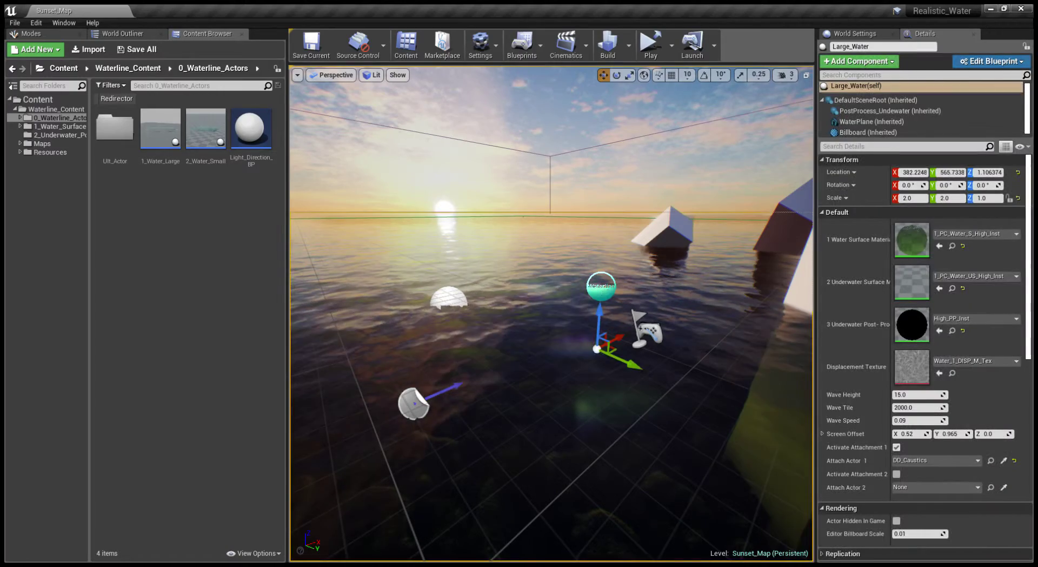
{"action": "middle_click_drag", "start_coordinate": [602, 292], "coordinate": [598, 336]}
{"action": "left_click_drag", "start_coordinate": [606, 259], "coordinate": [606, 272]}
Select the Light_Direction_BP2 actor in the level and activate the Rotate tool on it
{"action": "right_click_drag", "start_coordinate": [606, 273], "coordinate": [592, 305]}
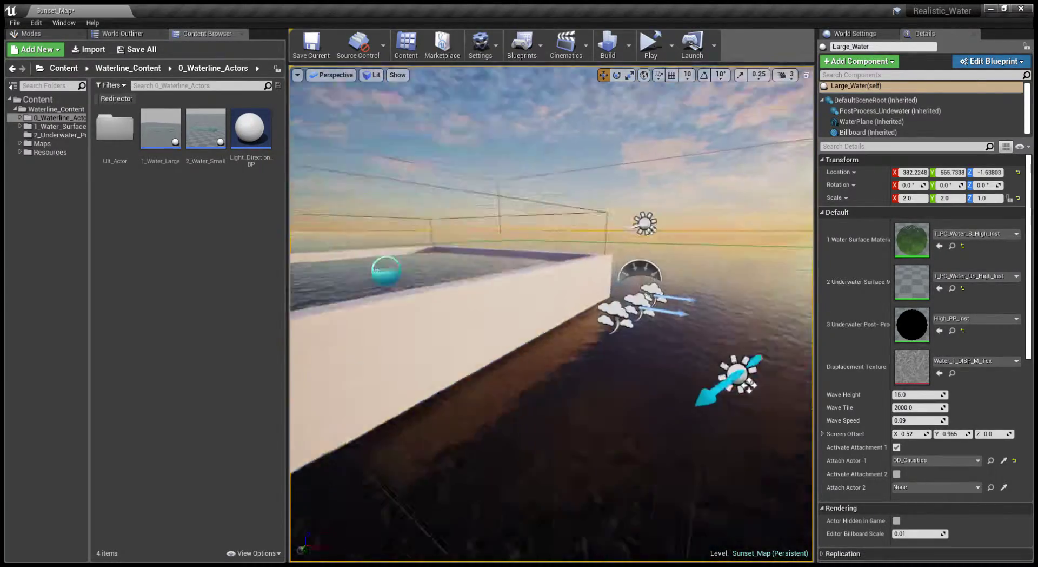
{"action": "right_click_drag", "start_coordinate": [606, 249], "coordinate": [628, 290]}
{"action": "key", "text": "w"}
{"action": "key", "text": "q"}
{"action": "key", "text": "e"}
{"action": "key", "text": "d"}
{"action": "key", "text": "w"}
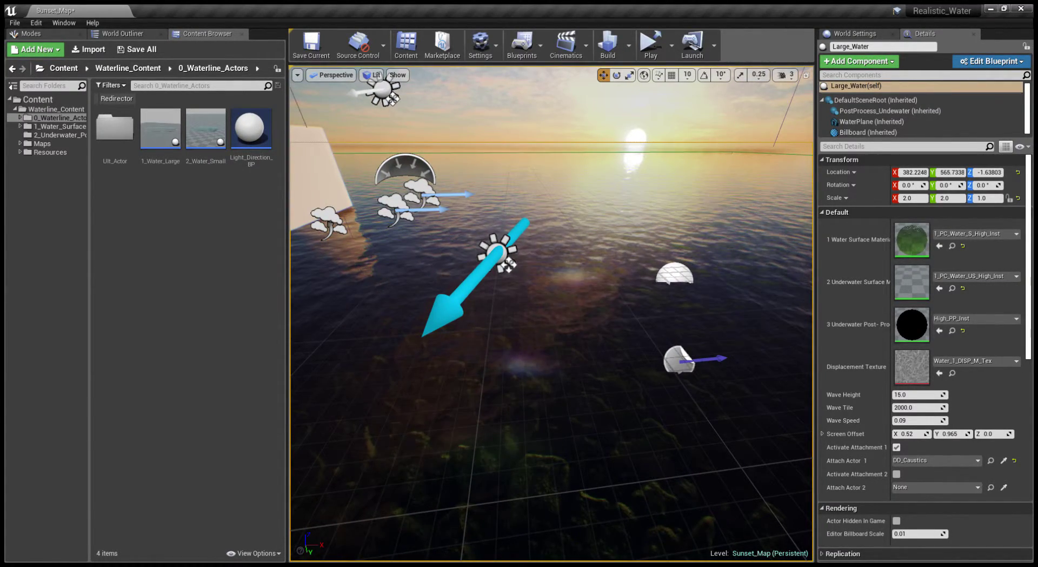
{"action": "right_click_drag", "start_coordinate": [530, 252], "coordinate": [530, 247]}
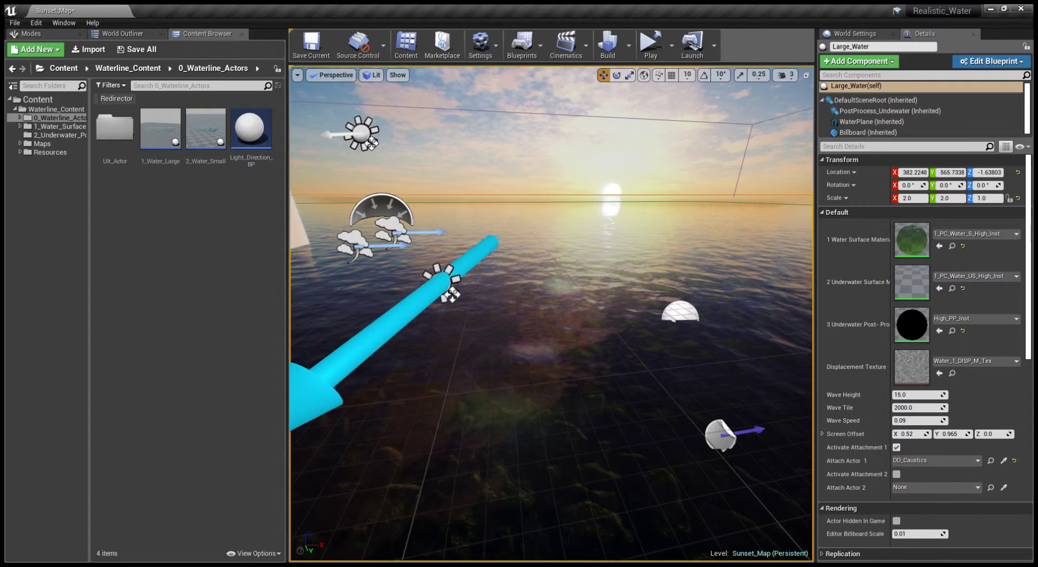
{"action": "left_click", "coordinate": [437, 282]}
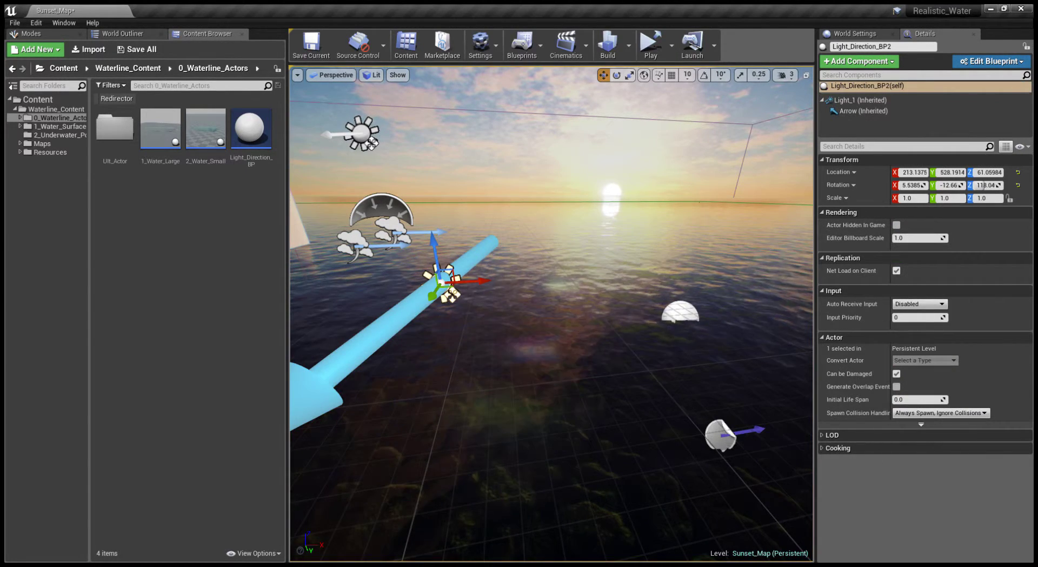
{"action": "key", "text": "w"}
{"action": "right_click_drag", "start_coordinate": [437, 282], "coordinate": [435, 284]}
{"action": "key", "text": "e"}
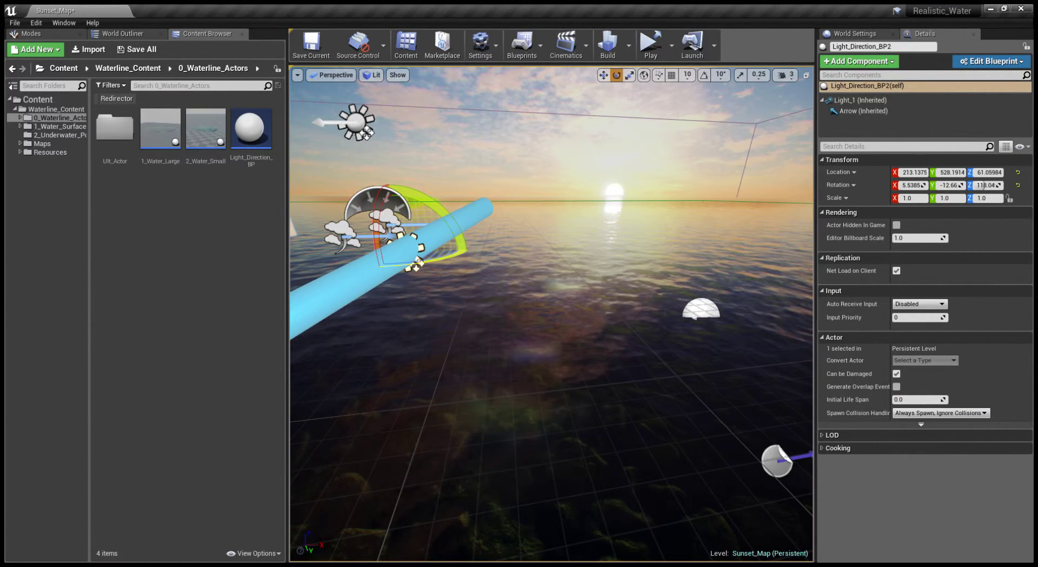
{"action": "left_click_drag", "start_coordinate": [400, 265], "coordinate": [474, 247]}
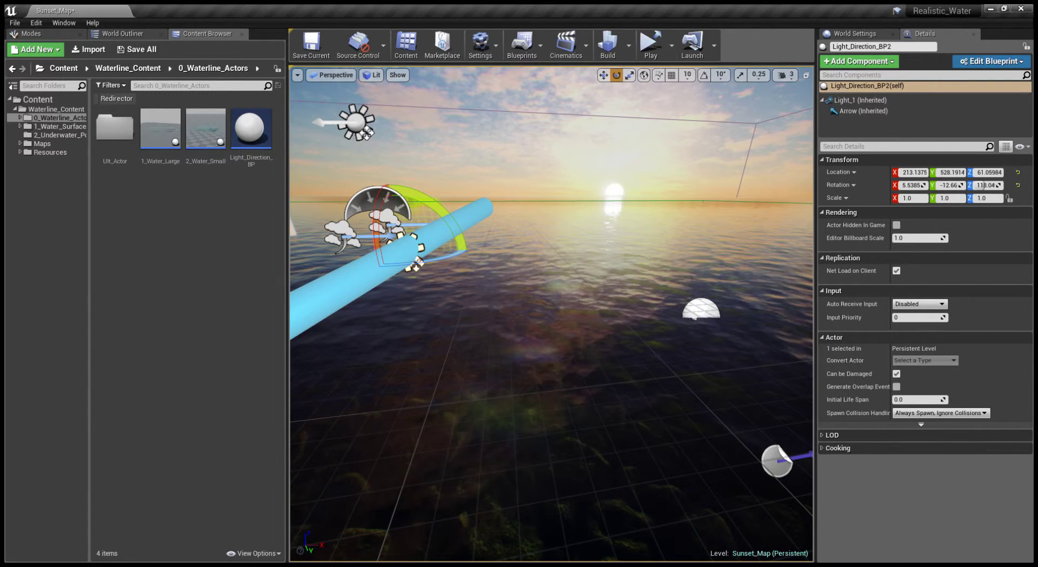
Open the Surface folder under 1_Water_Surface_Materials/1_Arch and select the Large_Water actor in the level
{"action": "key", "text": "alt+Left"}
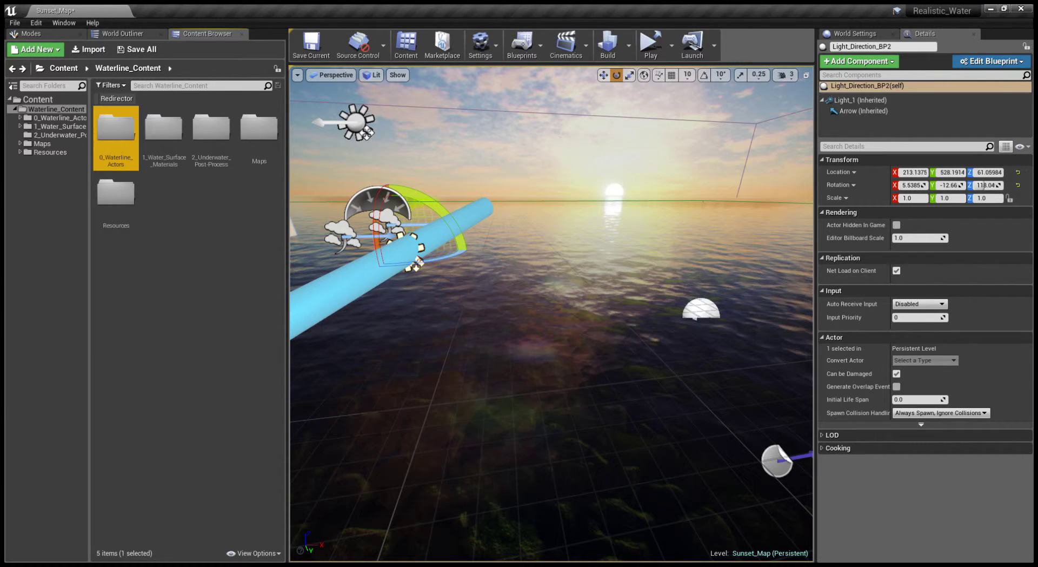
{"action": "double_click", "coordinate": [163, 130]}
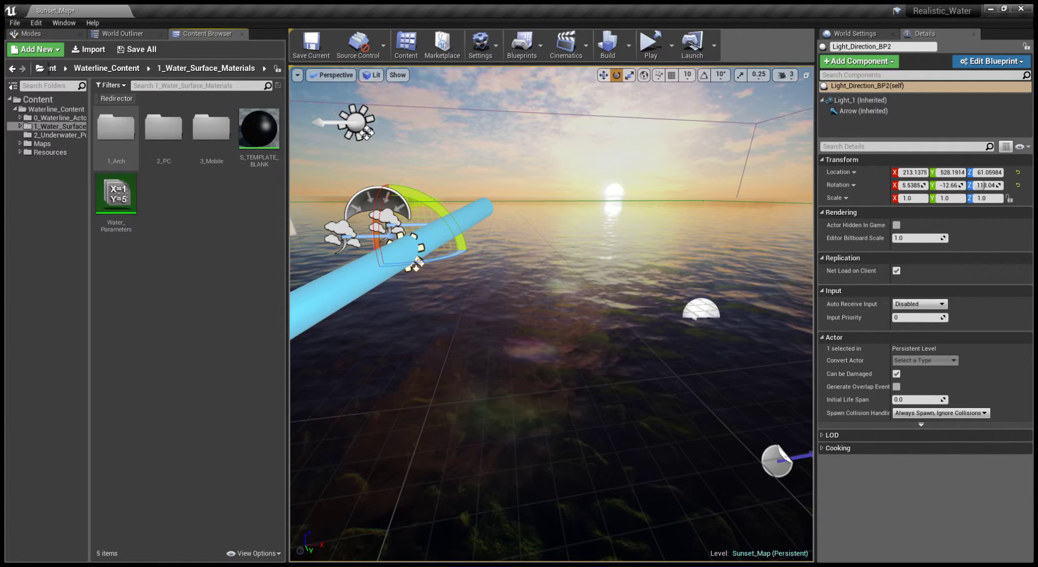
{"action": "double_click", "coordinate": [116, 130]}
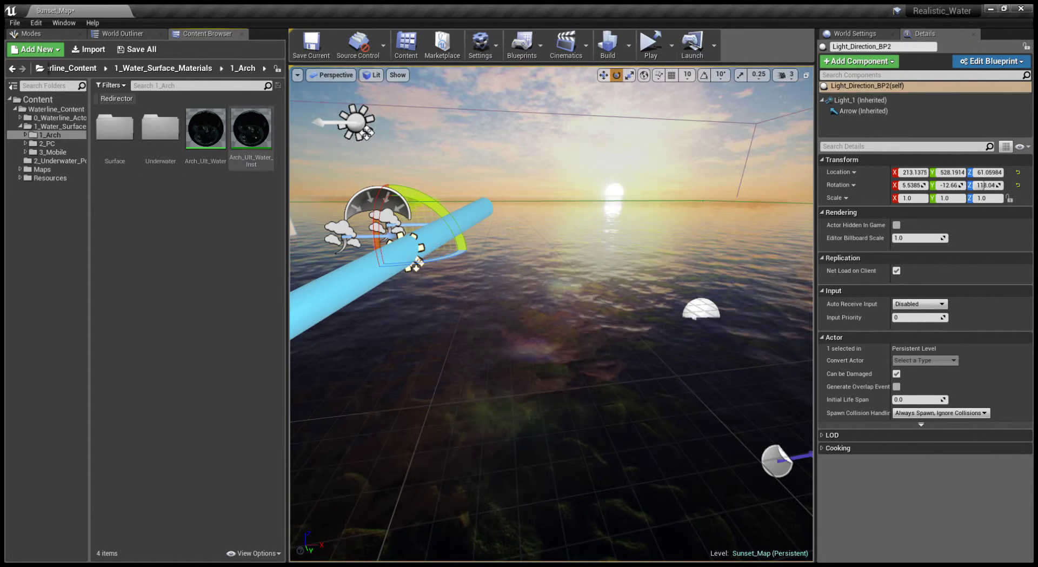
{"action": "right_click_drag", "start_coordinate": [530, 303], "coordinate": [673, 313]}
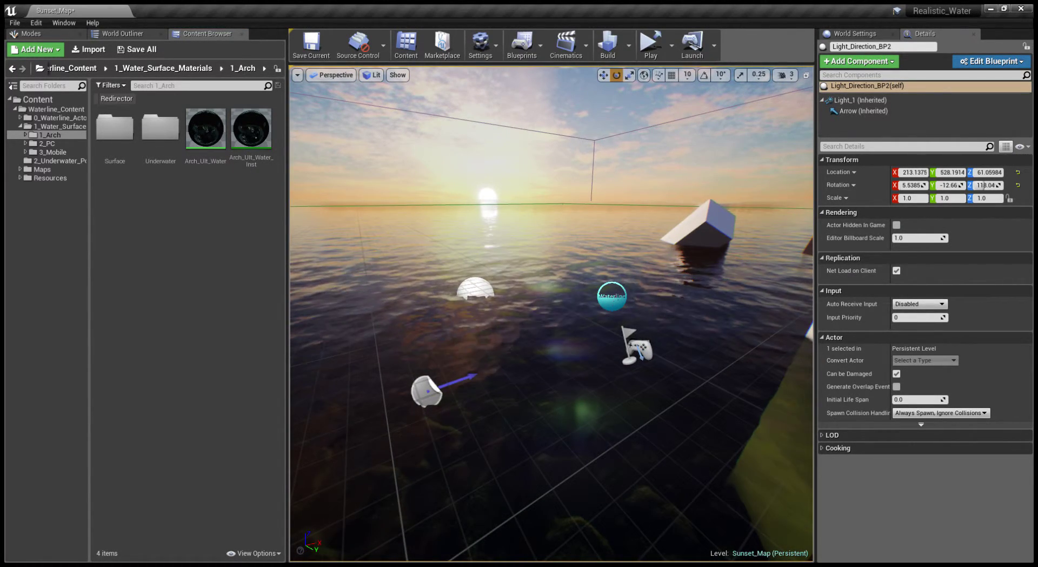
{"action": "double_click", "coordinate": [115, 132]}
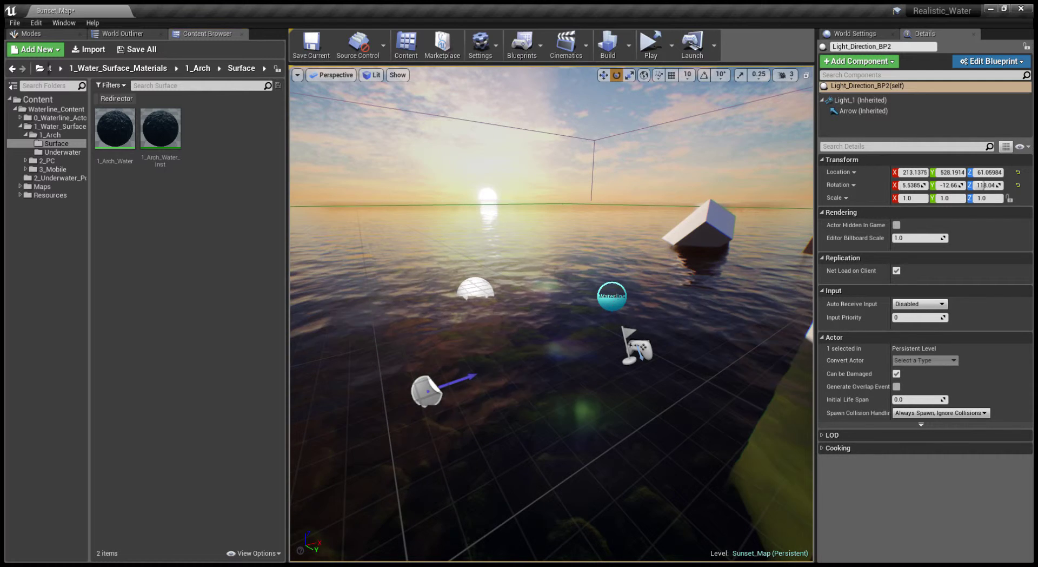
{"action": "left_click", "coordinate": [615, 298]}
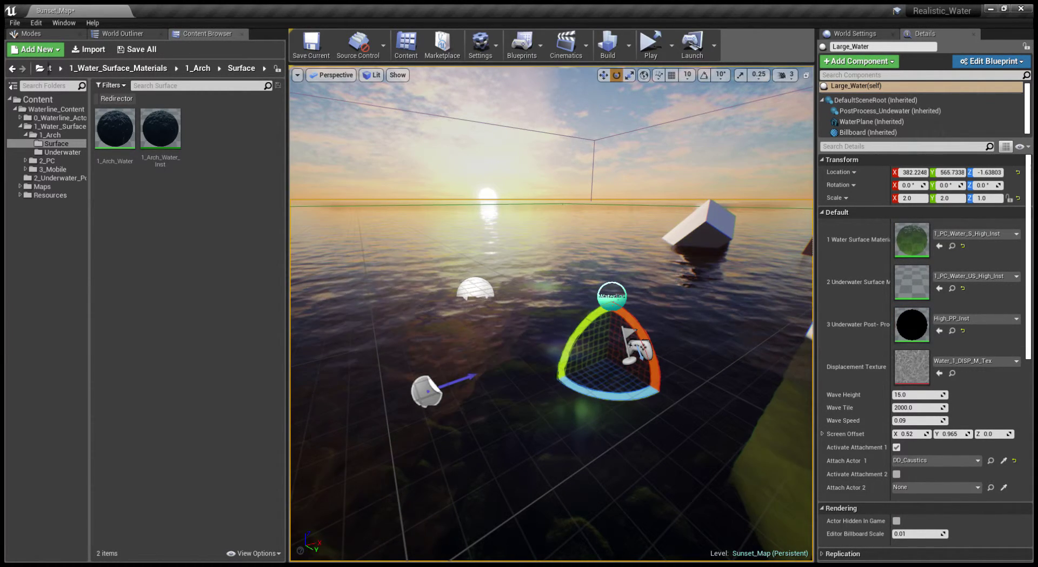
Assign 1_Arch_Water_Inst as the water surface material of Large_Water
{"action": "left_click_drag", "start_coordinate": [161, 132], "coordinate": [919, 240]}
{"action": "left_click_drag", "start_coordinate": [165, 138], "coordinate": [912, 239]}
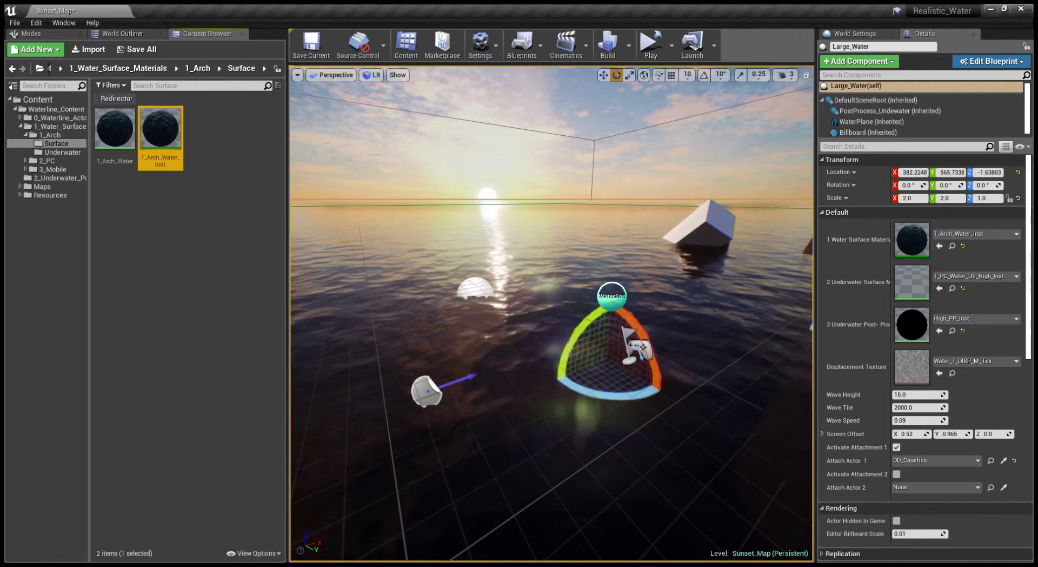
{"action": "right_click_drag", "start_coordinate": [551, 314], "coordinate": [551, 337]}
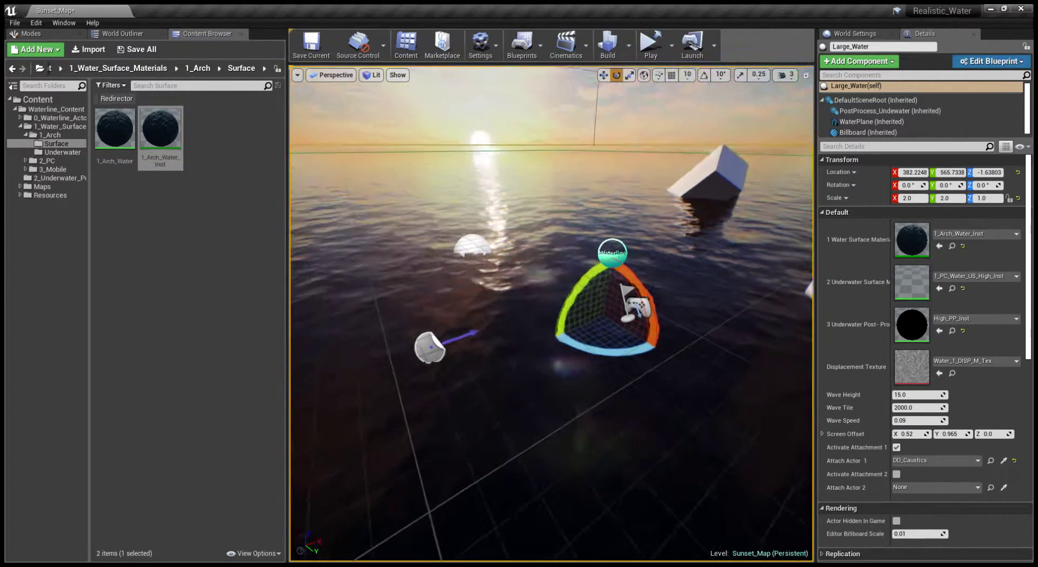
Assign 1_Arch_Water_US_Inst from the 1_Arch Underwater folder as Large_Water's underwater surface material, viewing it from below the water
{"action": "left_click", "coordinate": [12, 68]}
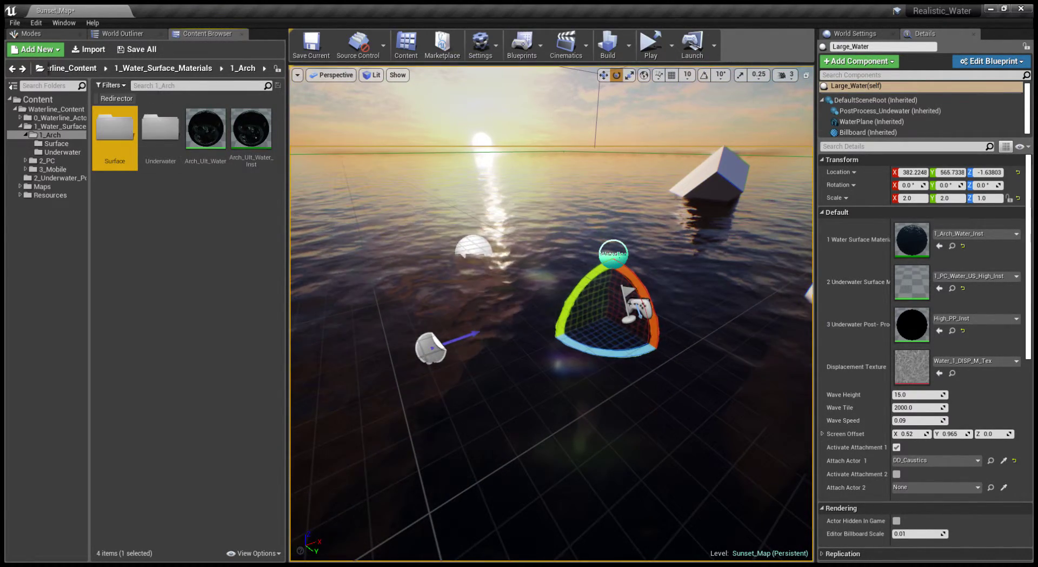
{"action": "double_click", "coordinate": [160, 130]}
{"action": "key", "text": "q"}
{"action": "right_click_drag", "start_coordinate": [551, 314], "coordinate": [547, 278]}
{"action": "key", "text": "q"}
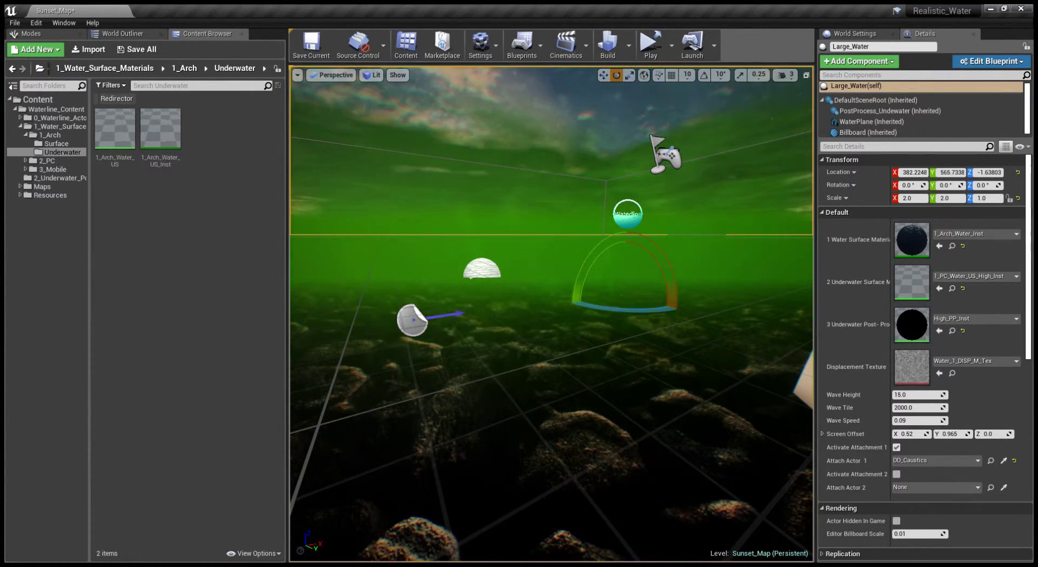
{"action": "right_click_drag", "start_coordinate": [552, 314], "coordinate": [552, 286]}
{"action": "left_click_drag", "start_coordinate": [161, 133], "coordinate": [911, 281]}
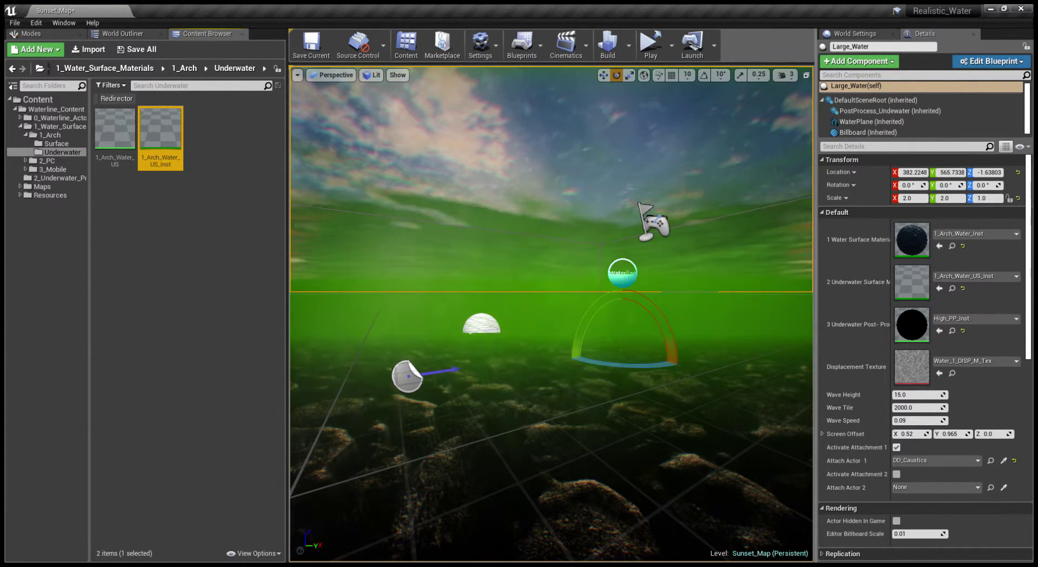
{"action": "right_click_drag", "start_coordinate": [551, 314], "coordinate": [554, 344]}
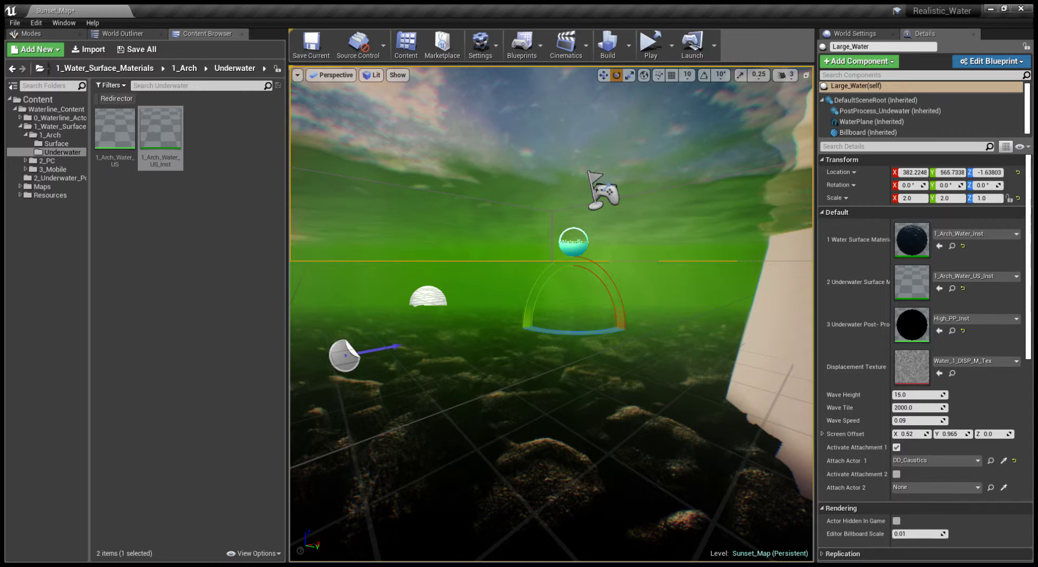
Assign 1_PC_Water_S_High_Inst from the 2_PC Surface folder as Large_Water's water surface material
{"action": "left_click", "coordinate": [211, 303]}
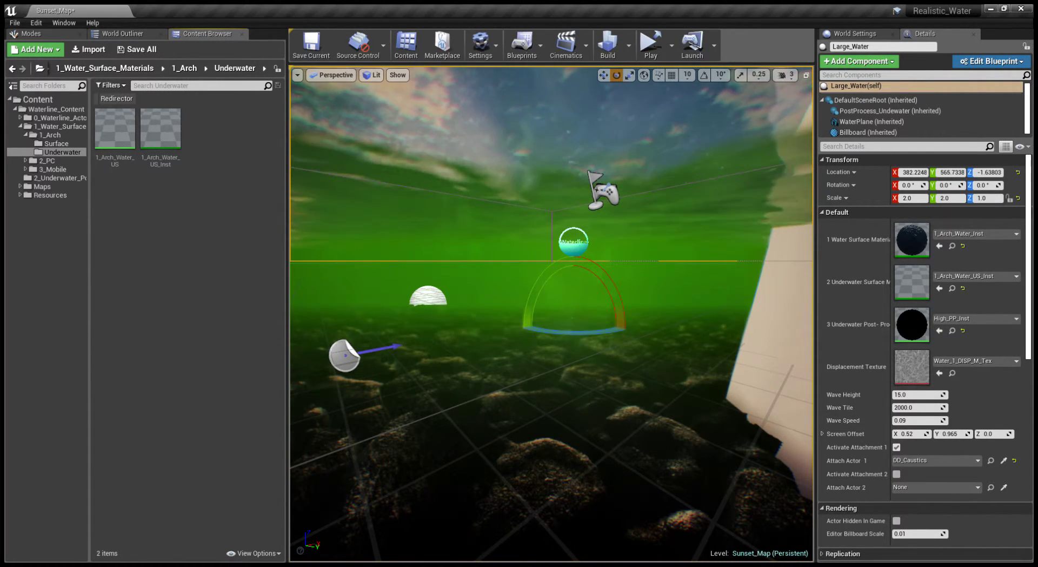
{"action": "key", "text": "alt+Left"}
{"action": "key", "text": "alt+Left"}
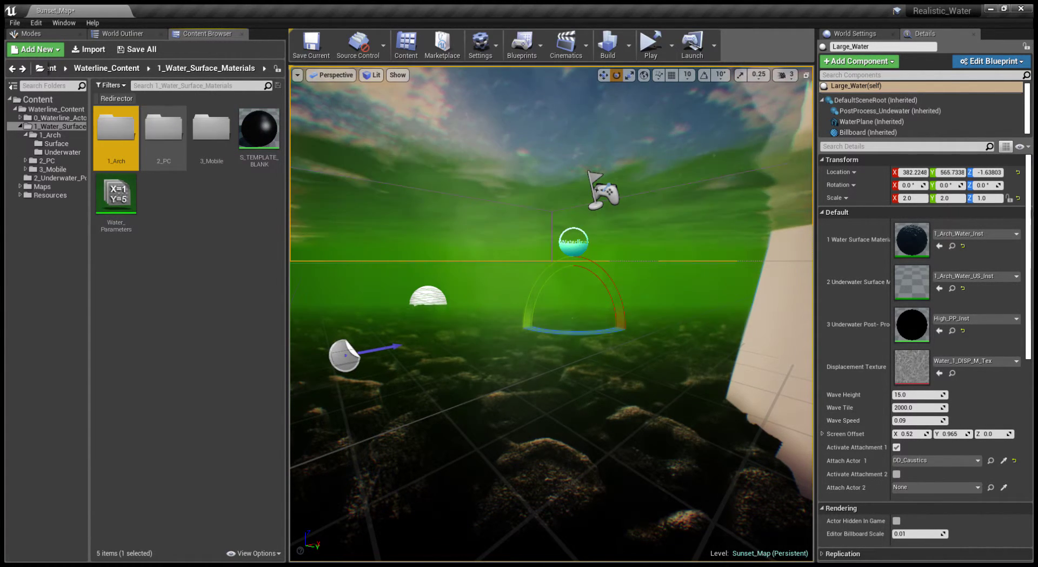
{"action": "double_click", "coordinate": [163, 130]}
{"action": "double_click", "coordinate": [114, 128]}
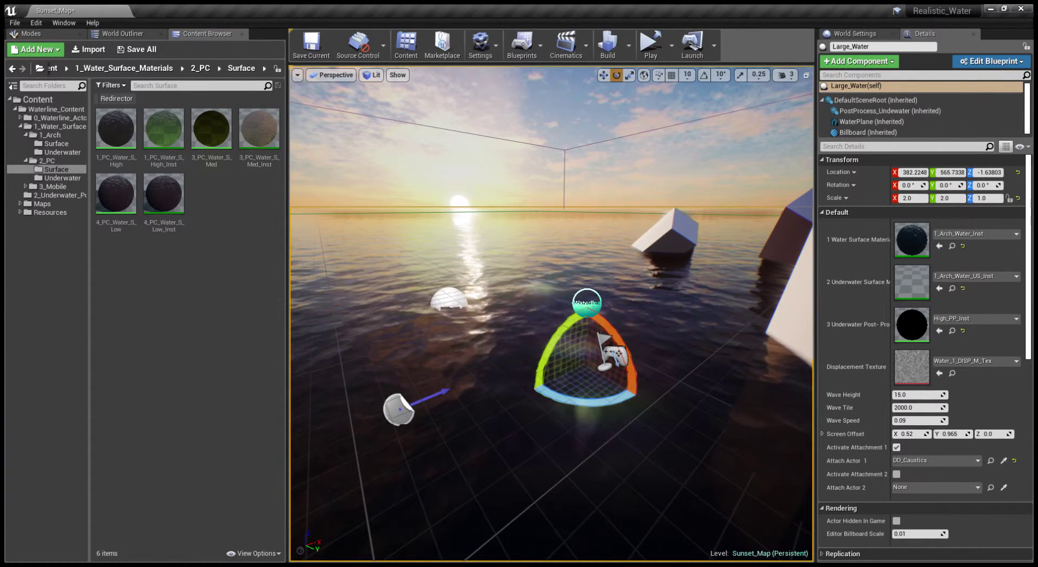
{"action": "left_click_drag", "start_coordinate": [164, 130], "coordinate": [911, 238]}
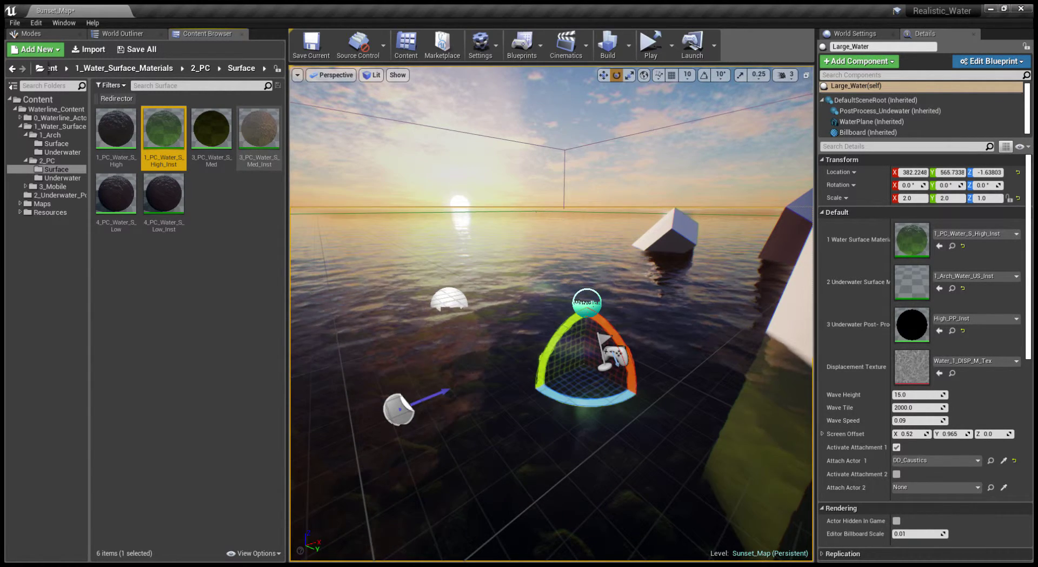
Try 3_PC_Water_S_Med_Inst and 4_PC_Water_S_Low_Inst in turn as Large_Water's water surface material
{"action": "left_click_drag", "start_coordinate": [259, 130], "coordinate": [912, 239]}
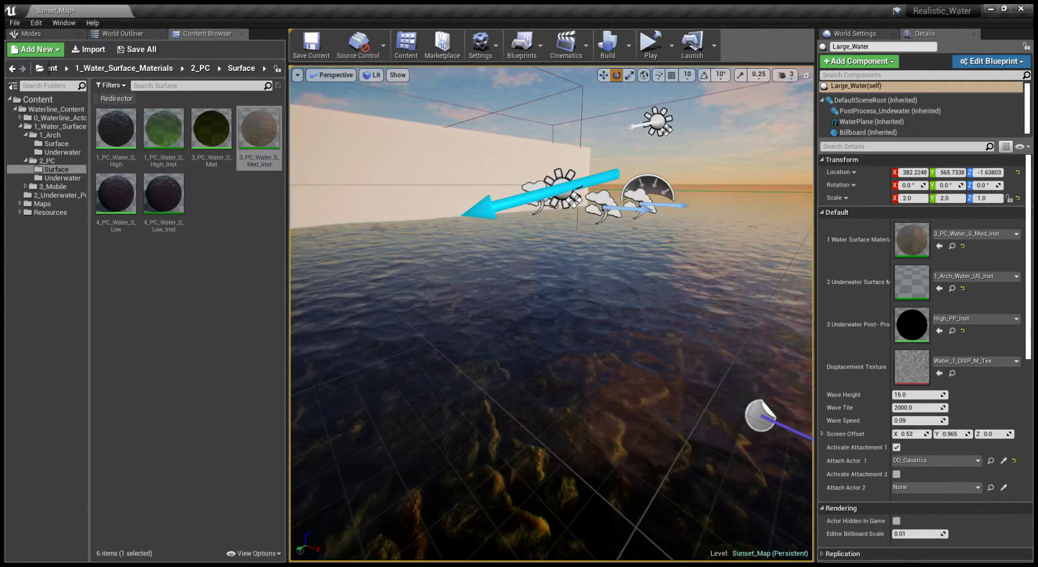
{"action": "right_click_drag", "start_coordinate": [551, 313], "coordinate": [676, 324]}
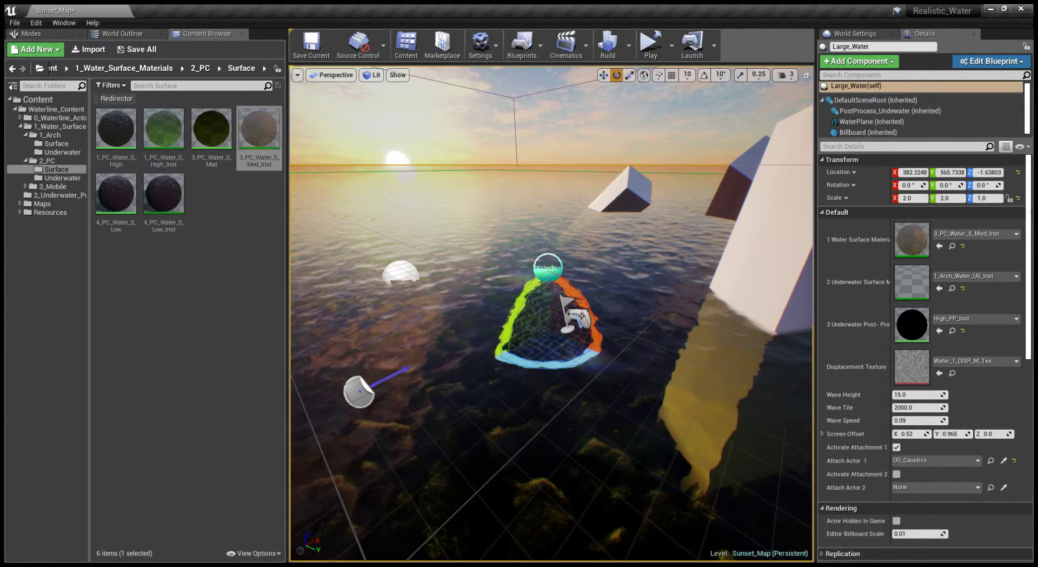
{"action": "right_click_drag", "start_coordinate": [551, 313], "coordinate": [561, 290]}
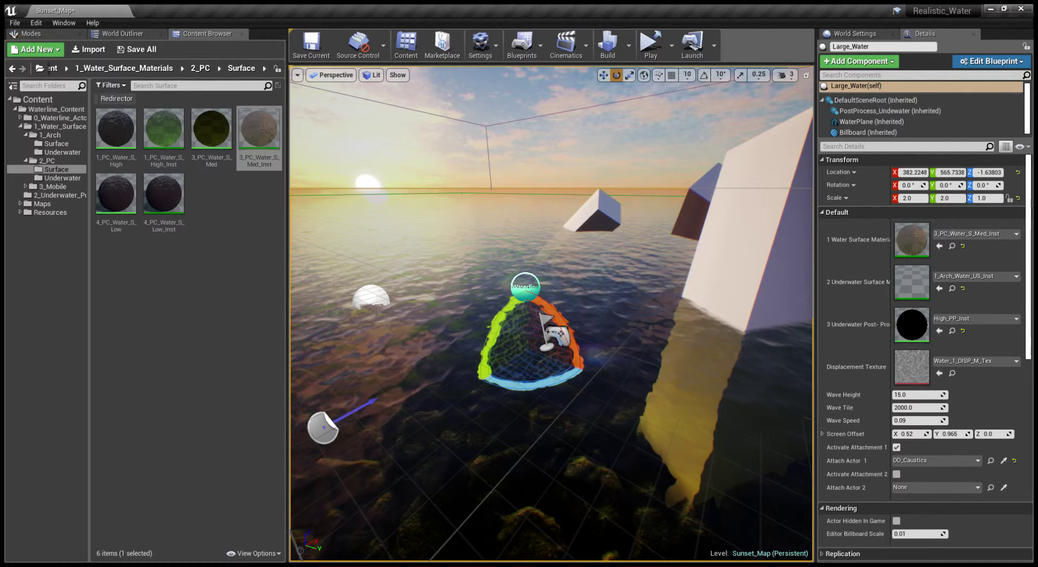
{"action": "left_click_drag", "start_coordinate": [163, 193], "coordinate": [912, 239]}
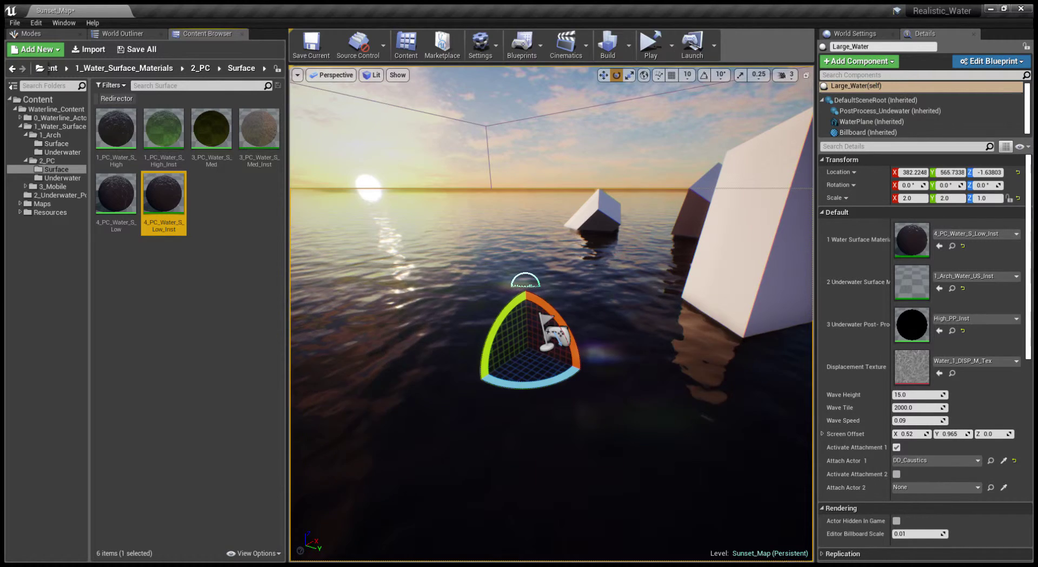
{"action": "mouse_move", "coordinate": [628, 303]}
{"action": "right_mouse_down"}
{"action": "mouse_move", "coordinate": [543, 298]}
{"action": "mouse_move", "coordinate": [639, 303]}
{"action": "mouse_move", "coordinate": [630, 296]}
{"action": "right_mouse_up"}
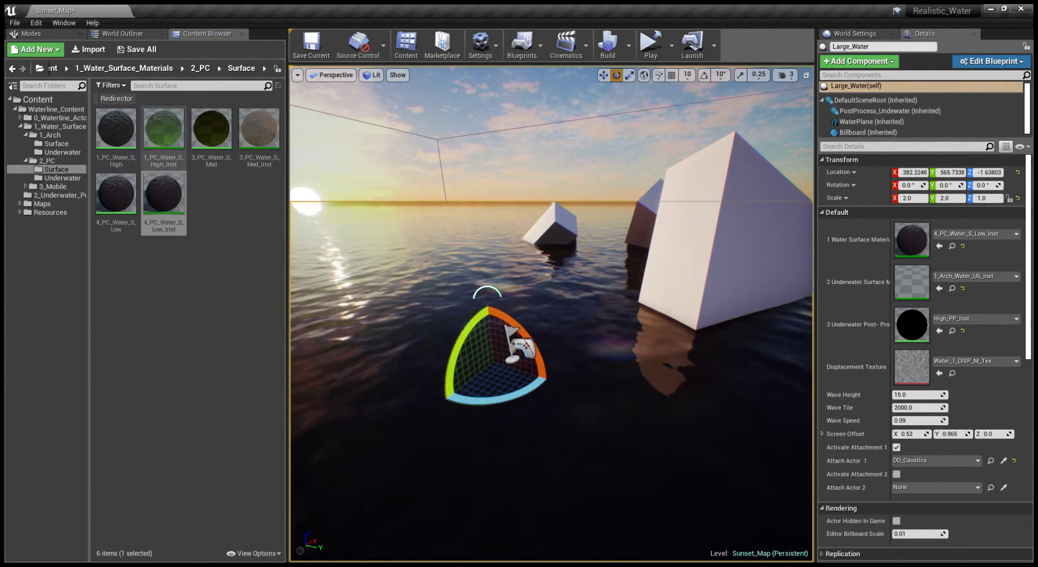
Set Large_Water's water surface material back to 1_PC_Water_S_High_Inst and open the 2_PC Underwater folder
{"action": "left_click_drag", "start_coordinate": [164, 128], "coordinate": [914, 239]}
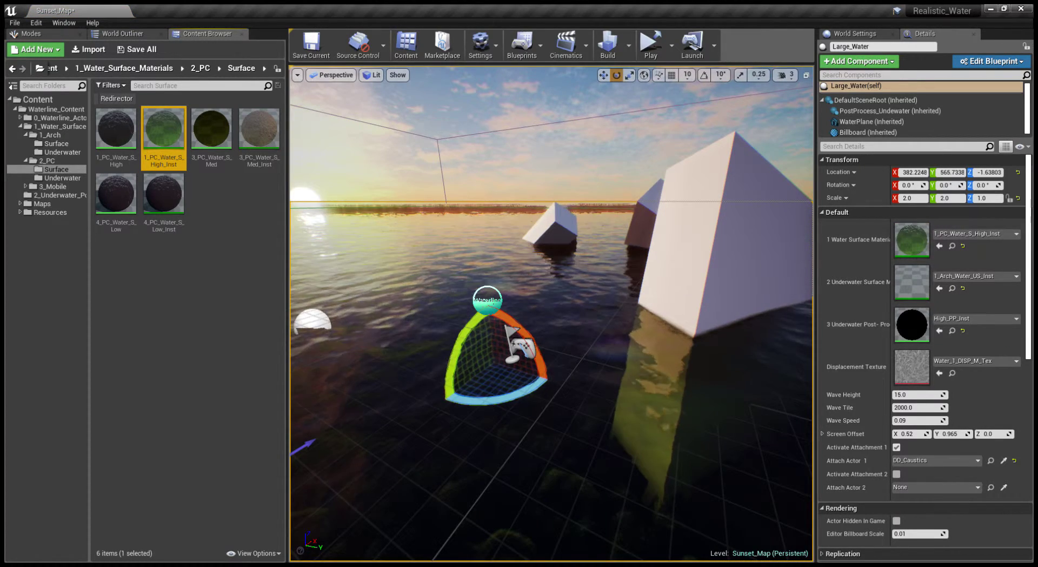
{"action": "middle_click_drag", "start_coordinate": [627, 292], "coordinate": [636, 382]}
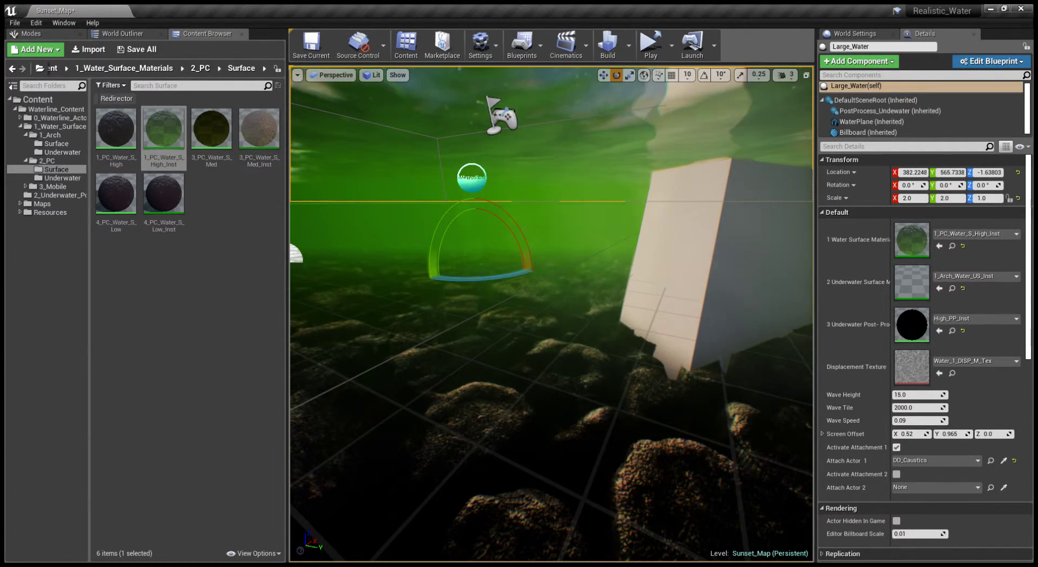
{"action": "left_click", "coordinate": [12, 69]}
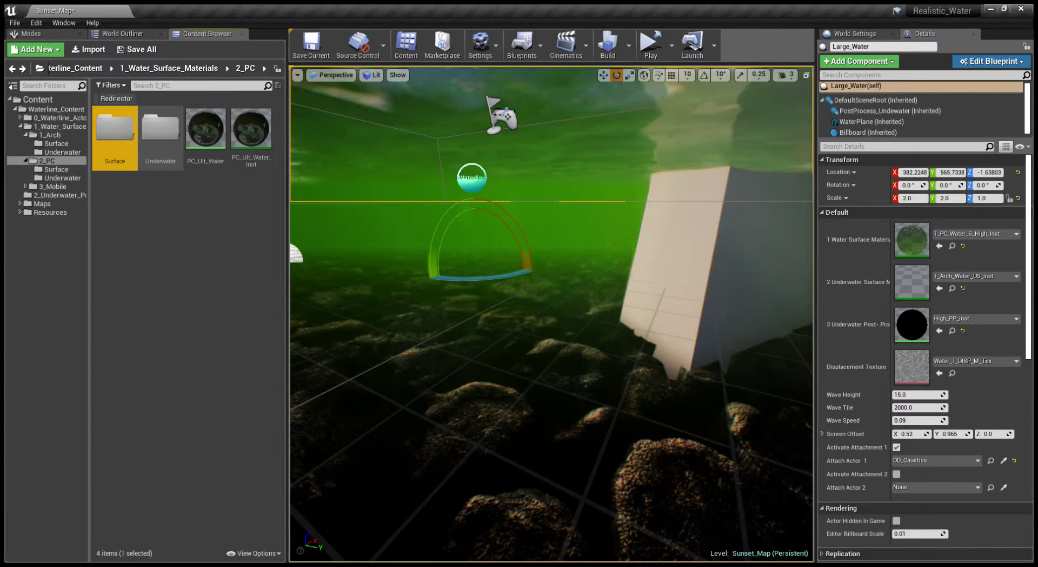
{"action": "double_click", "coordinate": [161, 130]}
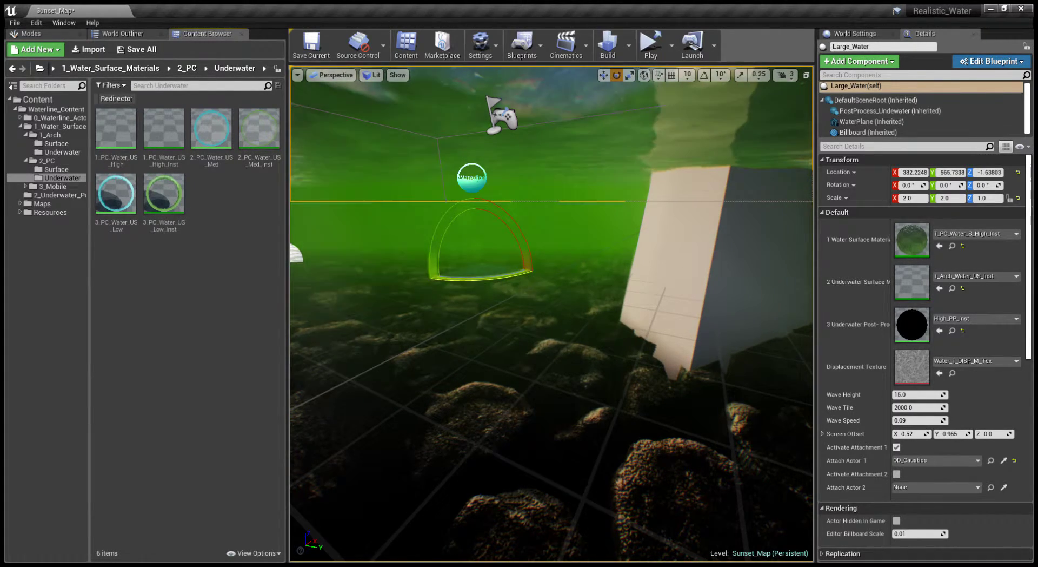
Assign 1_PC_Water_US_High_Inst as Large_Water's underwater surface material and view it from below the water
{"action": "right_click_drag", "start_coordinate": [483, 278], "coordinate": [472, 252]}
{"action": "key", "text": "q"}
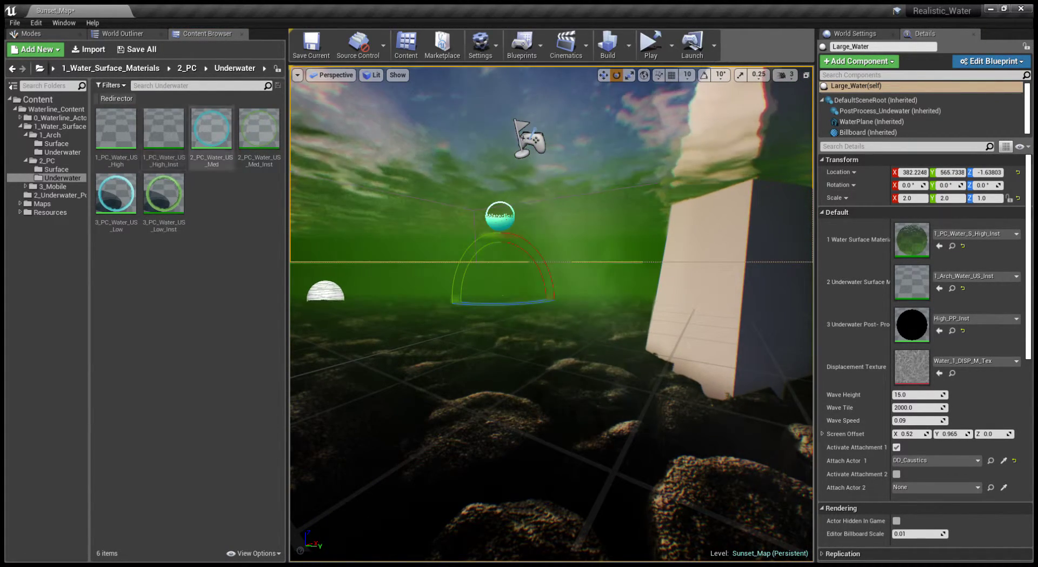
{"action": "left_click_drag", "start_coordinate": [164, 135], "coordinate": [920, 282]}
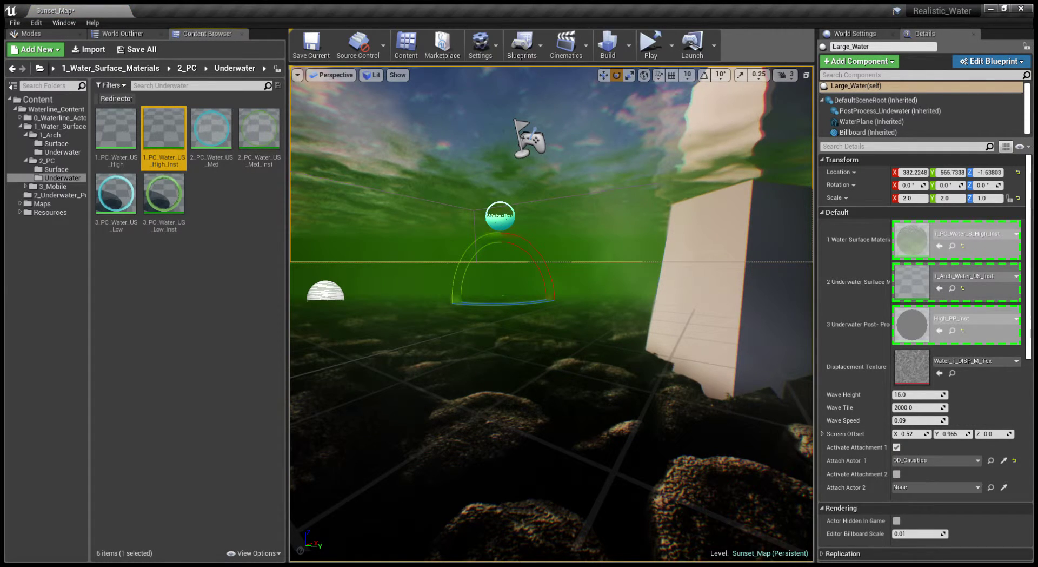
{"action": "left_click_drag", "start_coordinate": [179, 141], "coordinate": [912, 281]}
{"action": "right_click_drag", "start_coordinate": [551, 303], "coordinate": [568, 284]}
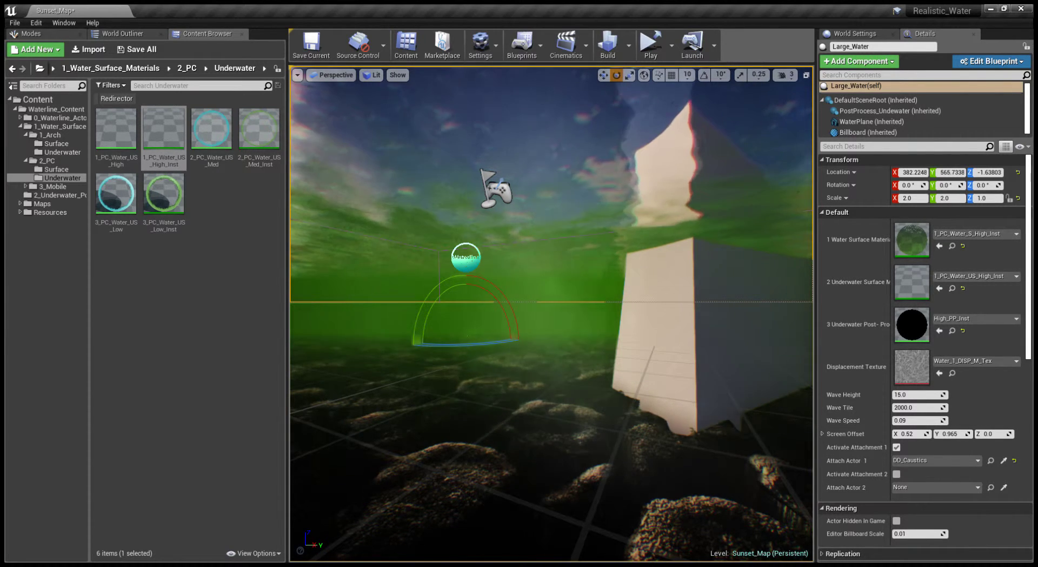
{"action": "key", "text": "e"}
{"action": "right_click_drag", "start_coordinate": [551, 303], "coordinate": [540, 301]}
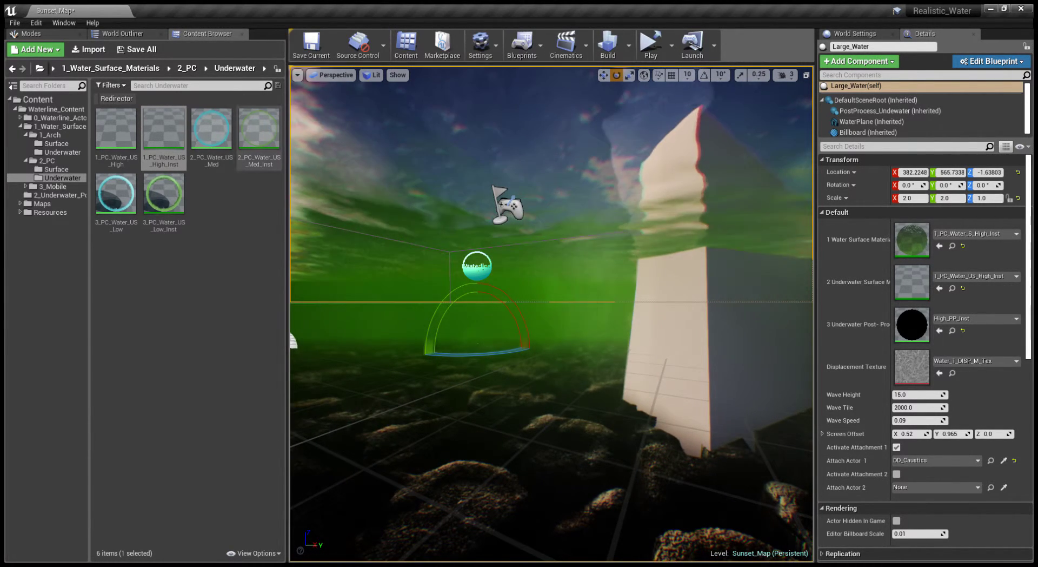
Try 2_PC_Water_US_Med_Inst and 3_PC_Water_US_Low_Inst in turn as Large_Water's underwater surface material
{"action": "left_click_drag", "start_coordinate": [259, 132], "coordinate": [914, 281]}
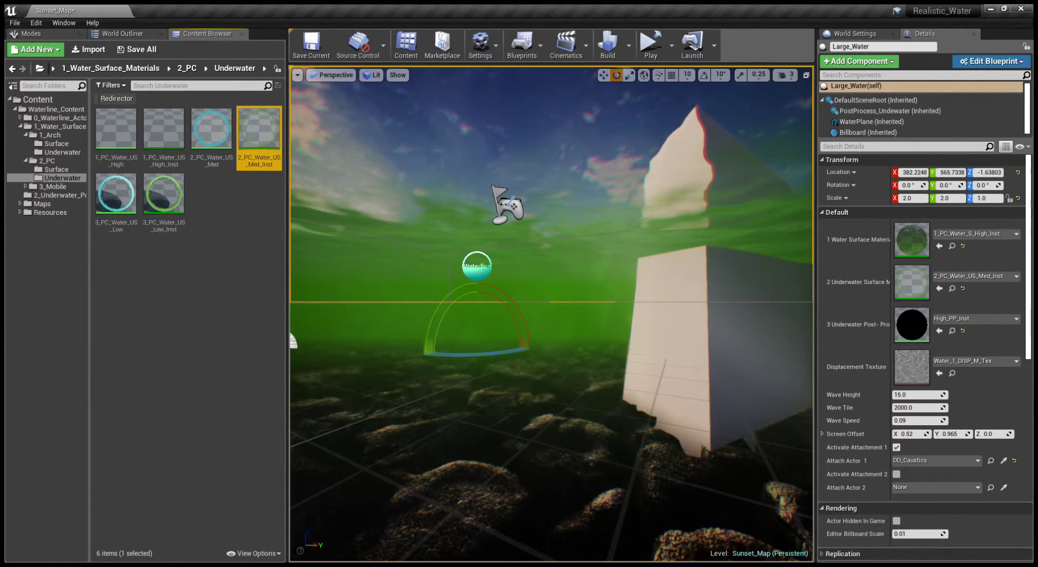
{"action": "mouse_move", "coordinate": [552, 303]}
{"action": "right_mouse_down"}
{"action": "mouse_move", "coordinate": [630, 322]}
{"action": "mouse_move", "coordinate": [551, 314]}
{"action": "right_mouse_up"}
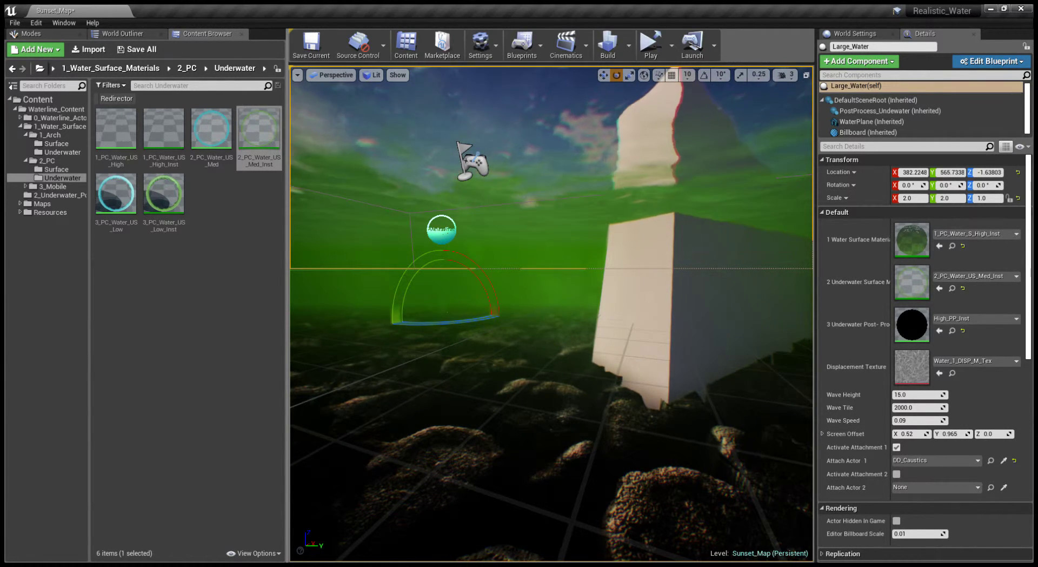
{"action": "mouse_move", "coordinate": [551, 313]}
{"action": "left_mouse_down"}
{"action": "mouse_move", "coordinate": [546, 347]}
{"action": "mouse_move", "coordinate": [558, 318]}
{"action": "left_mouse_up"}
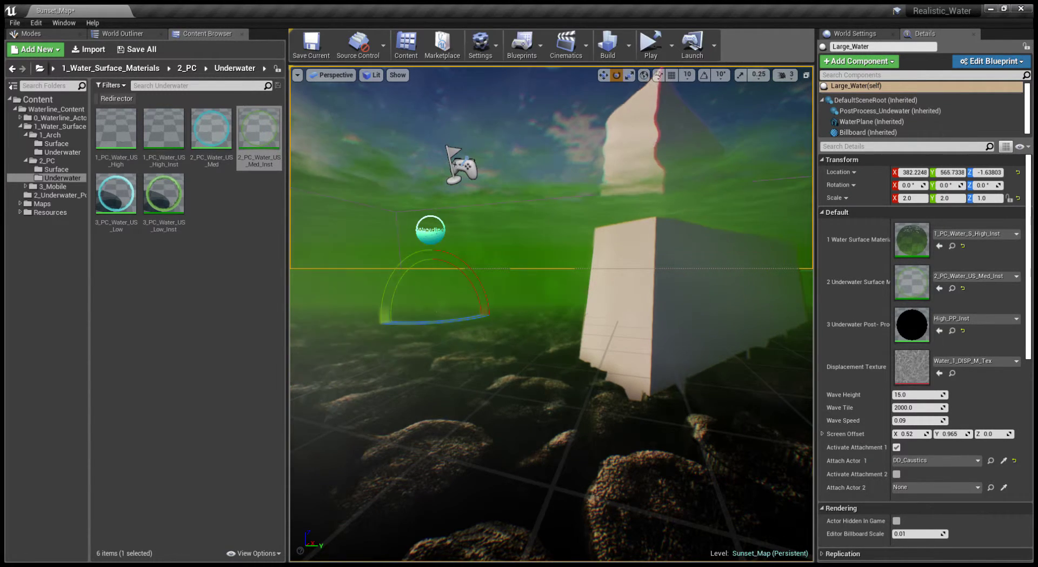
{"action": "left_click_drag", "start_coordinate": [164, 196], "coordinate": [914, 283]}
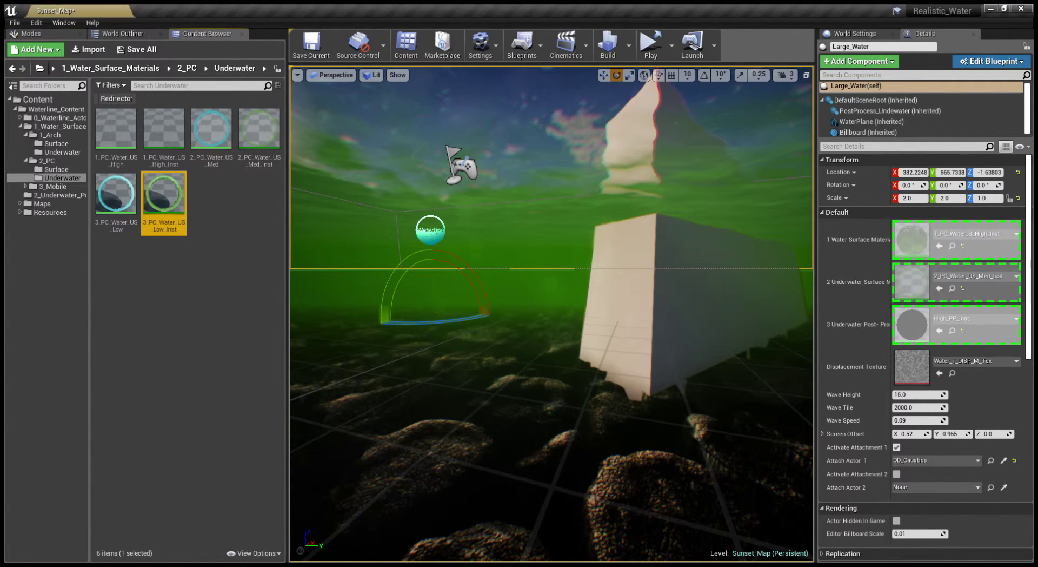
{"action": "left_click_drag", "start_coordinate": [163, 193], "coordinate": [911, 281]}
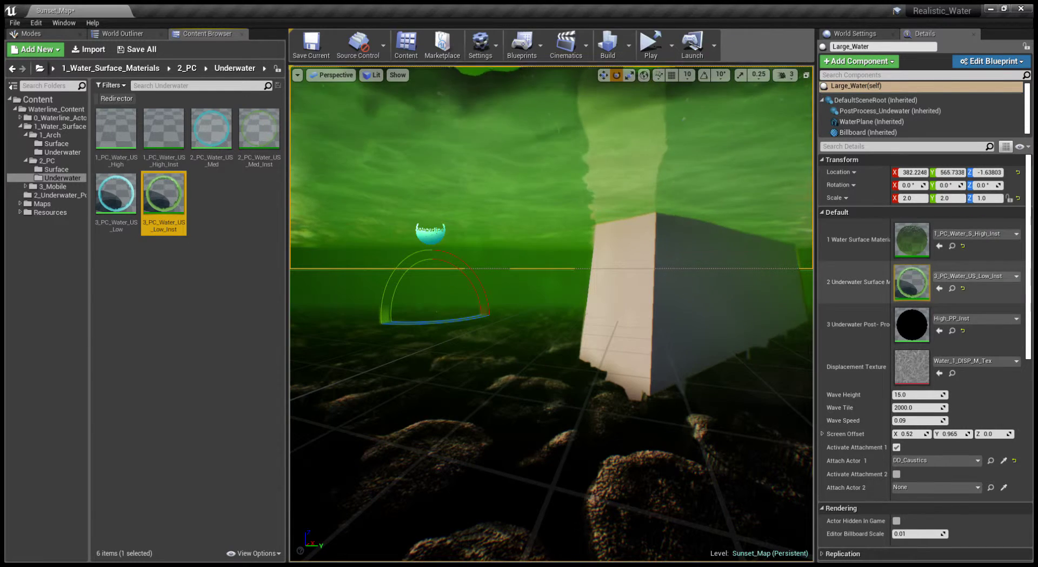
{"action": "right_click_drag", "start_coordinate": [552, 314], "coordinate": [530, 236]}
{"action": "right_click_drag", "start_coordinate": [546, 278], "coordinate": [548, 316]}
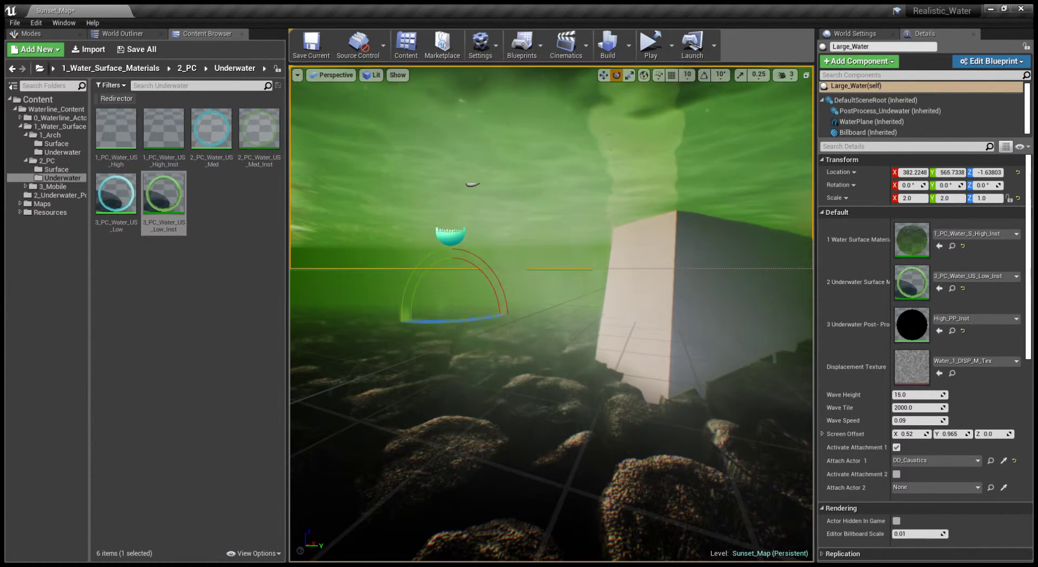
Set Large_Water's underwater surface material back to 1_PC_Water_US_High_Inst
{"action": "left_click_drag", "start_coordinate": [164, 130], "coordinate": [957, 282]}
{"action": "key", "text": "e"}
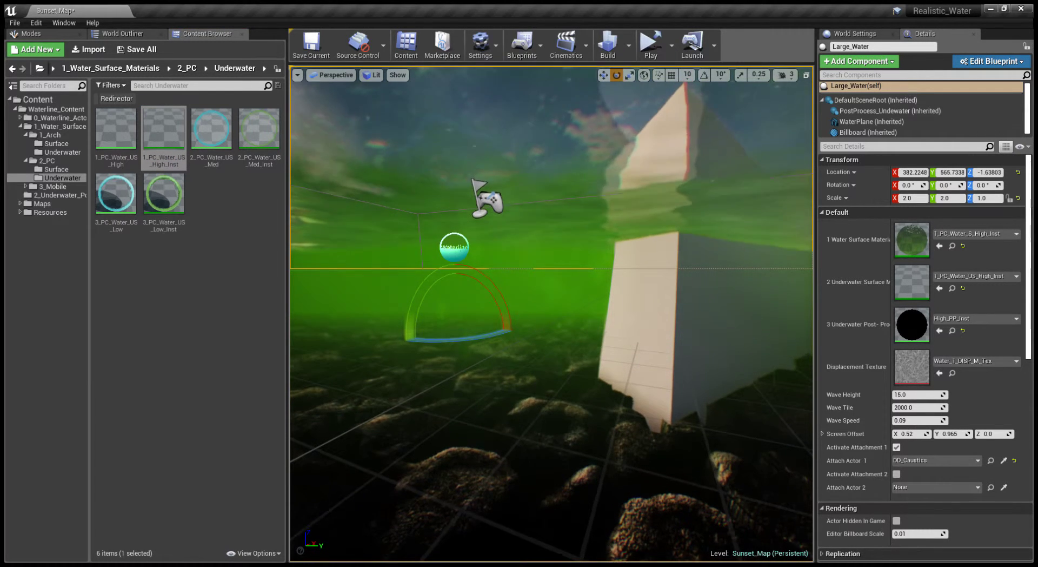
{"action": "left_click", "coordinate": [200, 281]}
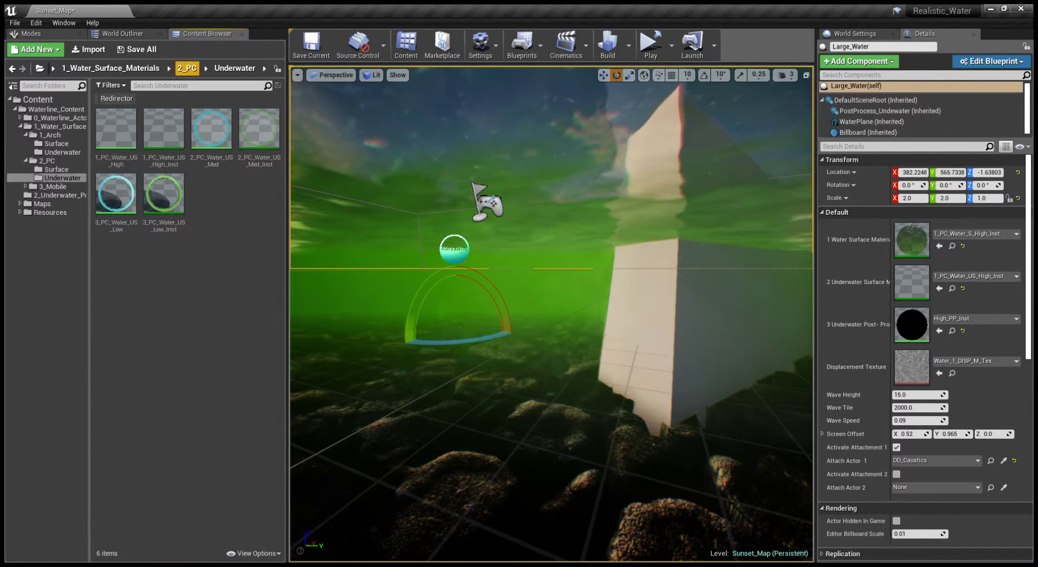
Go back up through 1_Water_Surface_Materials to Waterline_Content and open the 2_Underwater_Post-Process folder
{"action": "left_click", "coordinate": [187, 68]}
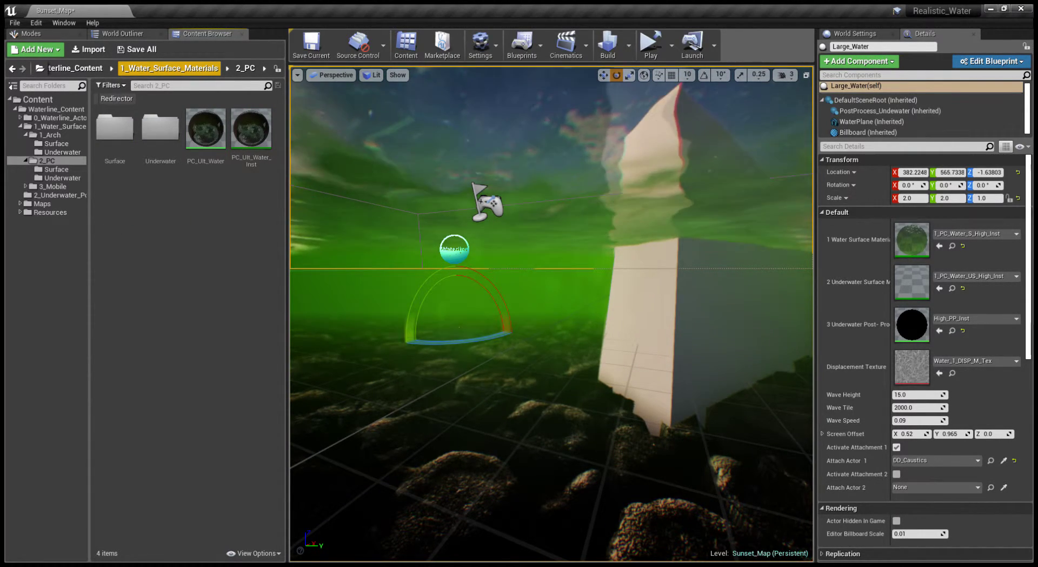
{"action": "left_click", "coordinate": [171, 68]}
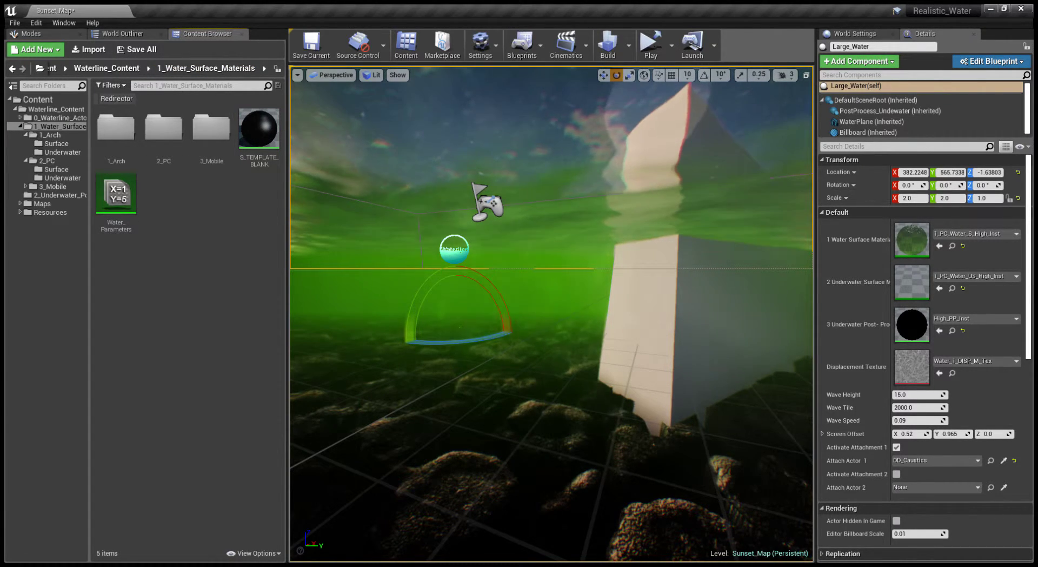
{"action": "left_click", "coordinate": [211, 132]}
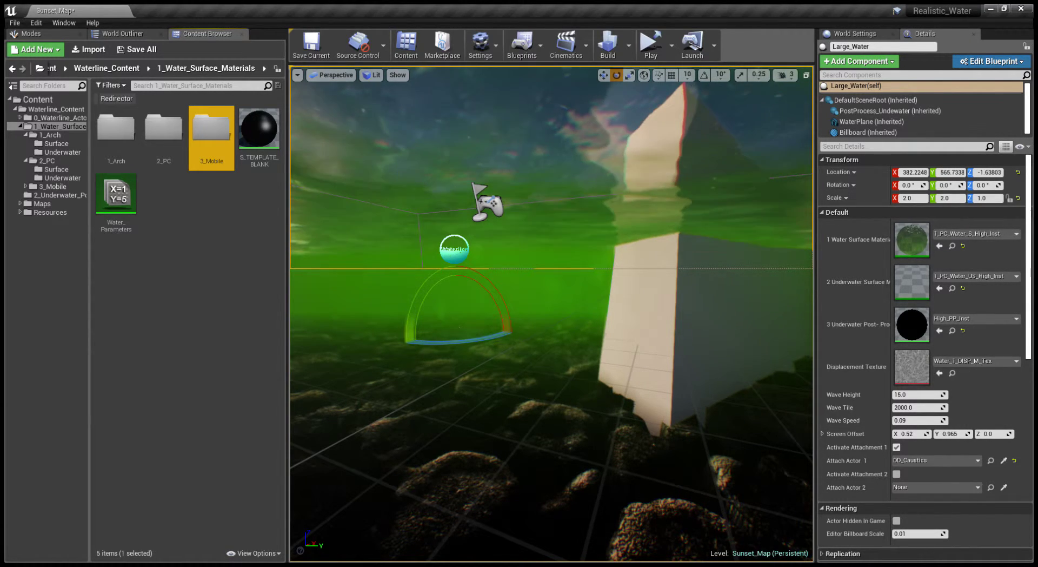
{"action": "left_click", "coordinate": [12, 69]}
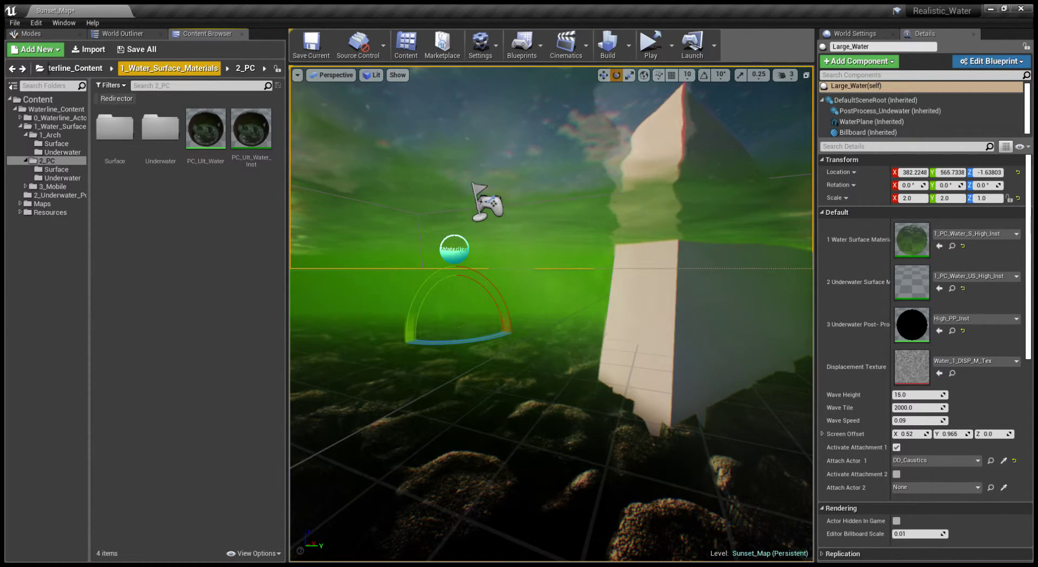
{"action": "left_click", "coordinate": [170, 67]}
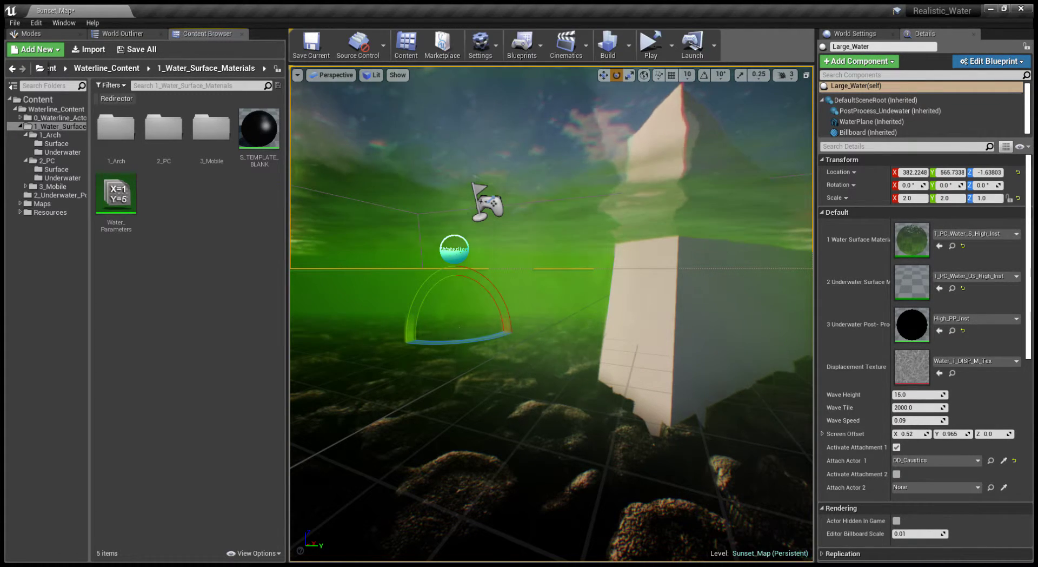
{"action": "left_click", "coordinate": [106, 68]}
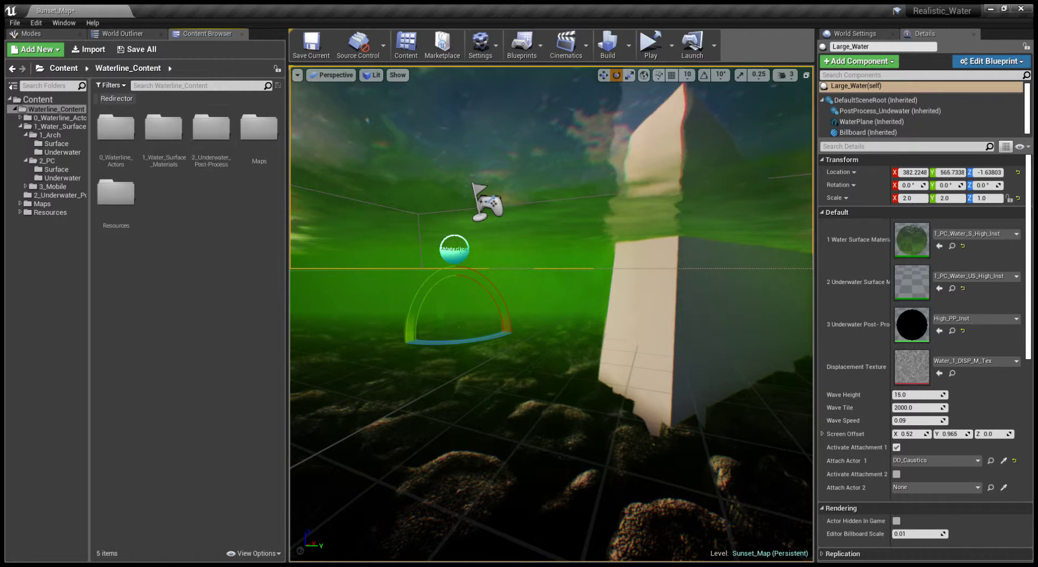
{"action": "double_click", "coordinate": [211, 130]}
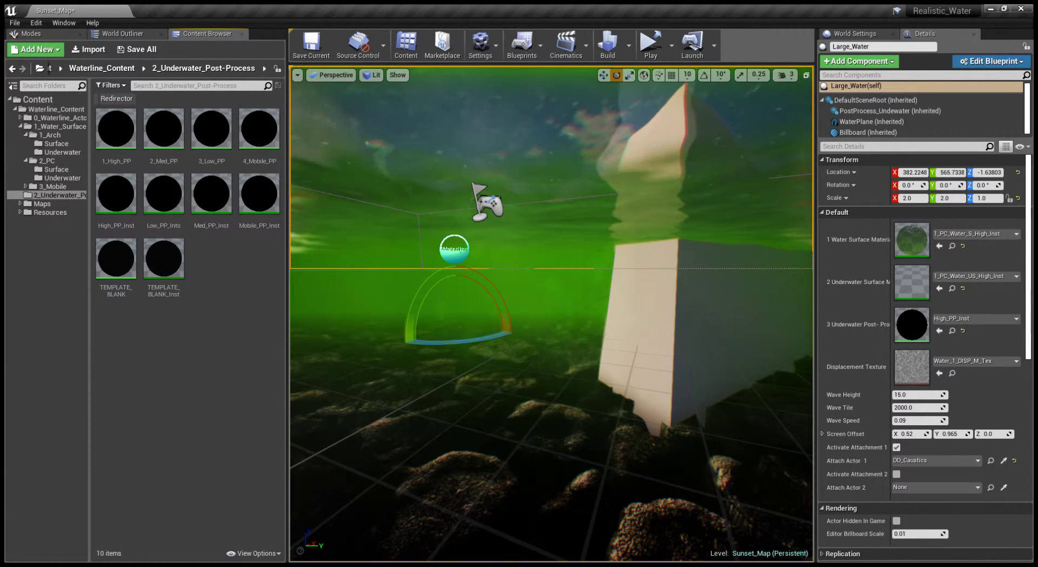
Examine the High_PP_Inst underwater post-process at the waterline and below it, from near and far
{"action": "right_click_drag", "start_coordinate": [552, 314], "coordinate": [521, 331]}
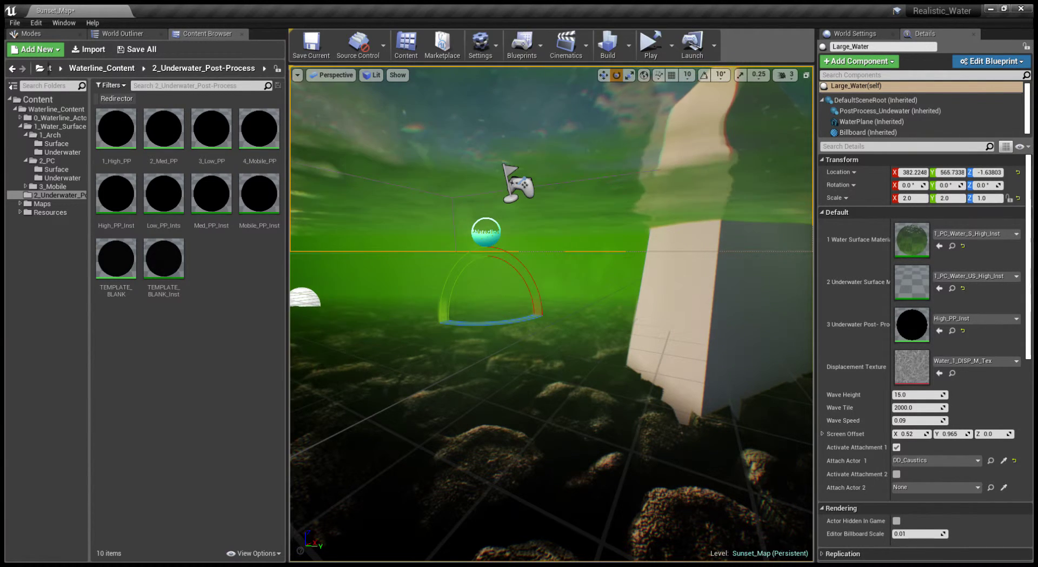
{"action": "key", "text": "q"}
{"action": "right_click_drag", "start_coordinate": [520, 332], "coordinate": [521, 318]}
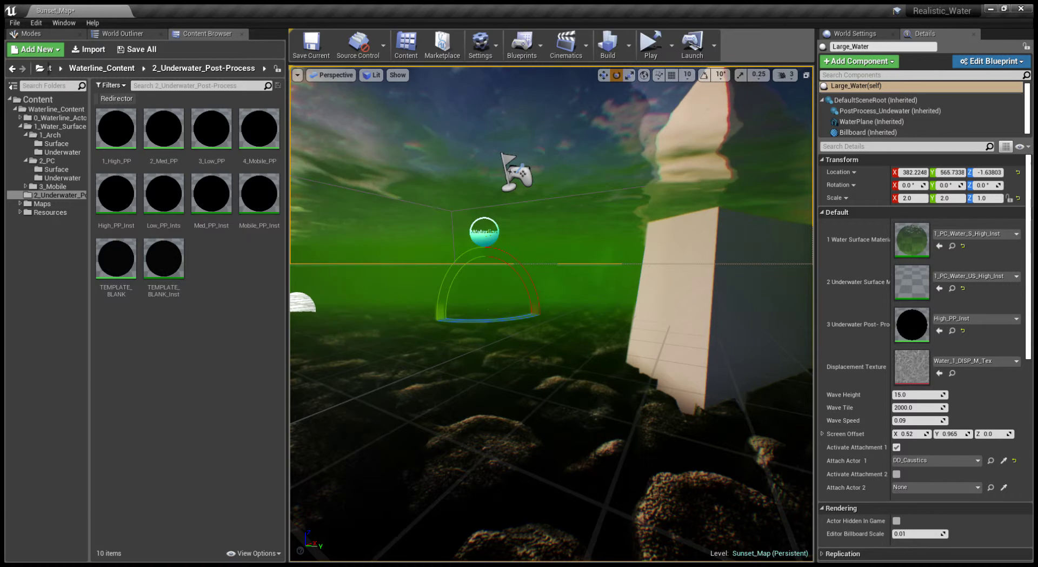
{"action": "right_click_drag", "start_coordinate": [522, 318], "coordinate": [366, 254]}
{"action": "key", "text": "e"}
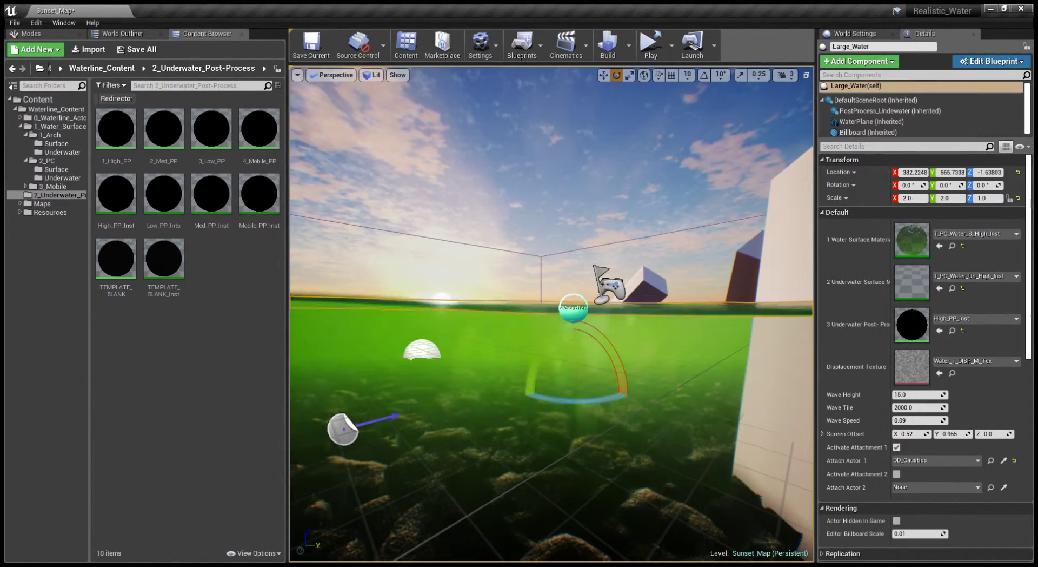
{"action": "right_click_drag", "start_coordinate": [551, 314], "coordinate": [617, 324]}
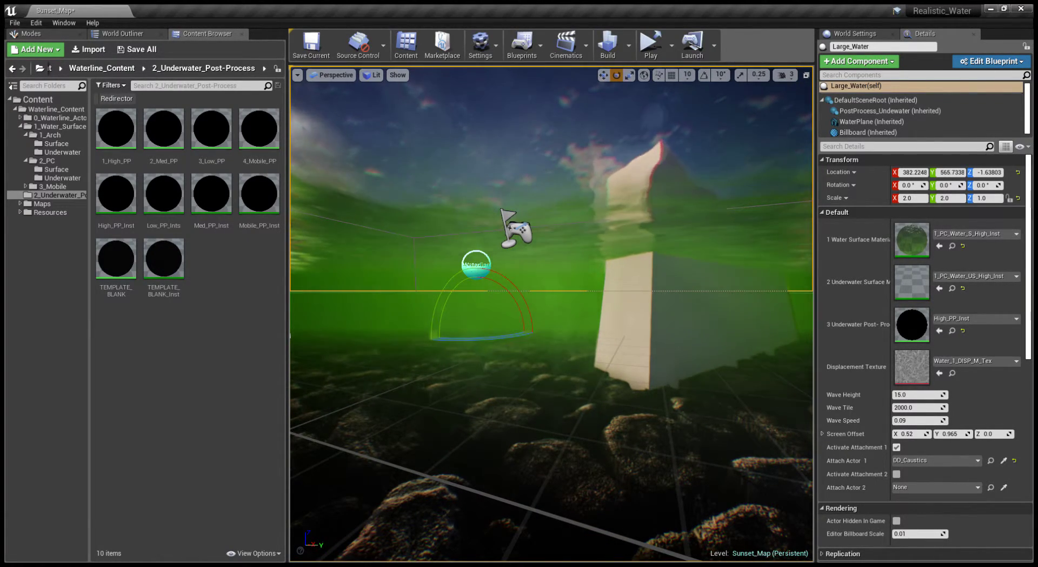
{"action": "right_click_drag", "start_coordinate": [551, 314], "coordinate": [554, 313]}
{"action": "key", "text": "s"}
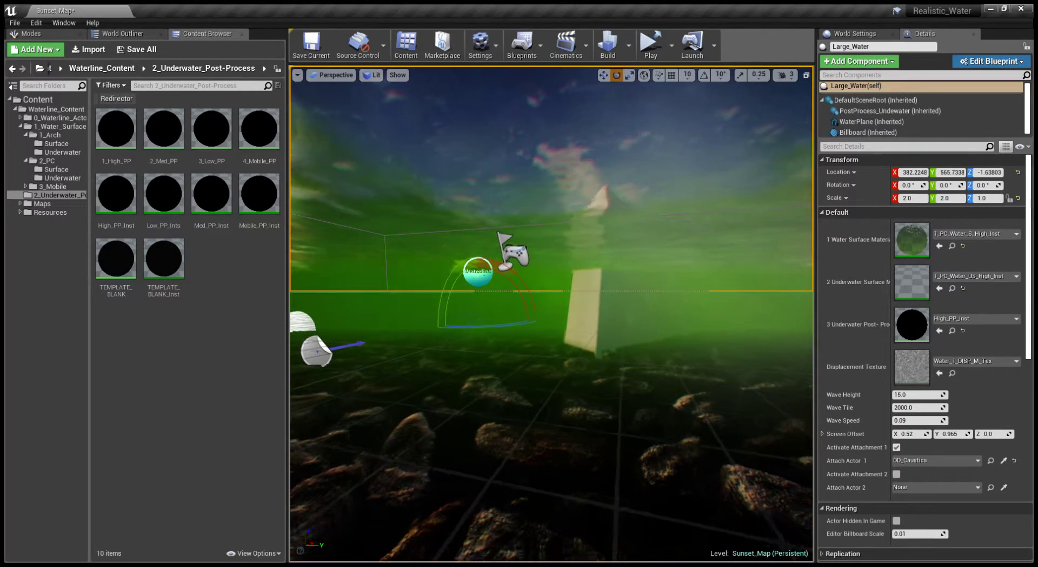
{"action": "key", "text": "s"}
{"action": "right_click_drag", "start_coordinate": [552, 313], "coordinate": [551, 313]}
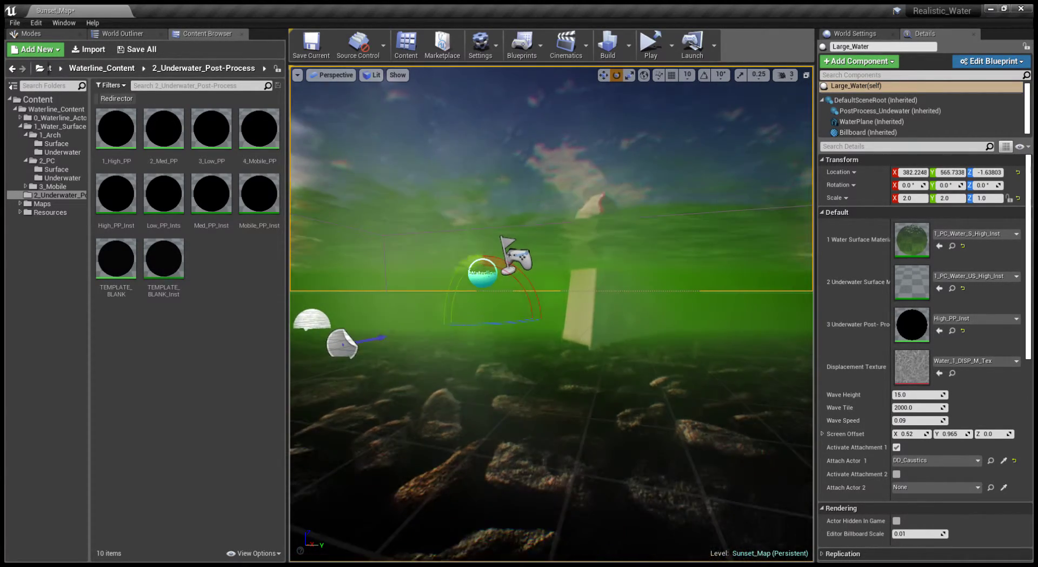
{"action": "key", "text": "s"}
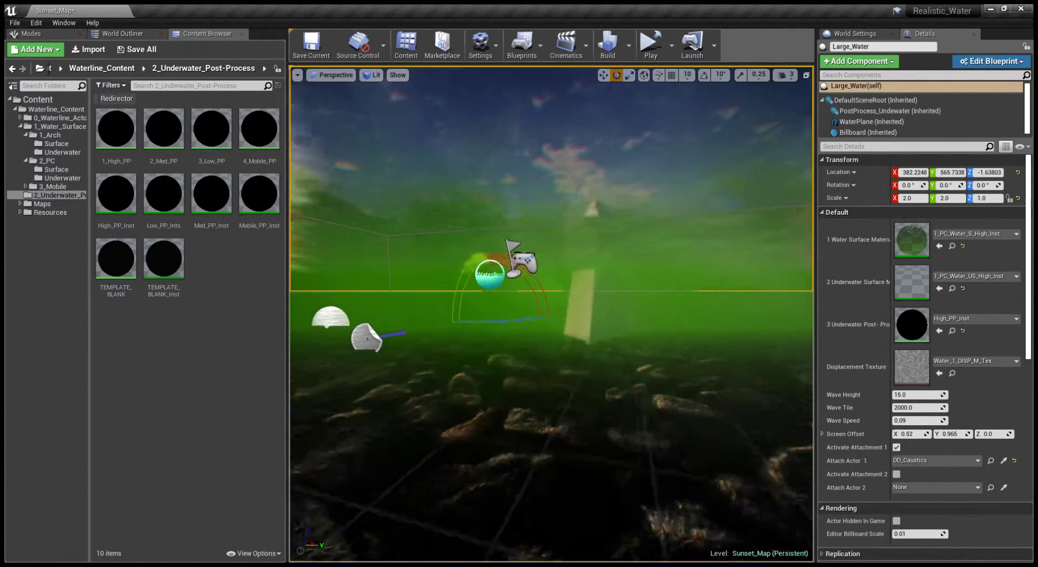
{"action": "key", "text": "s"}
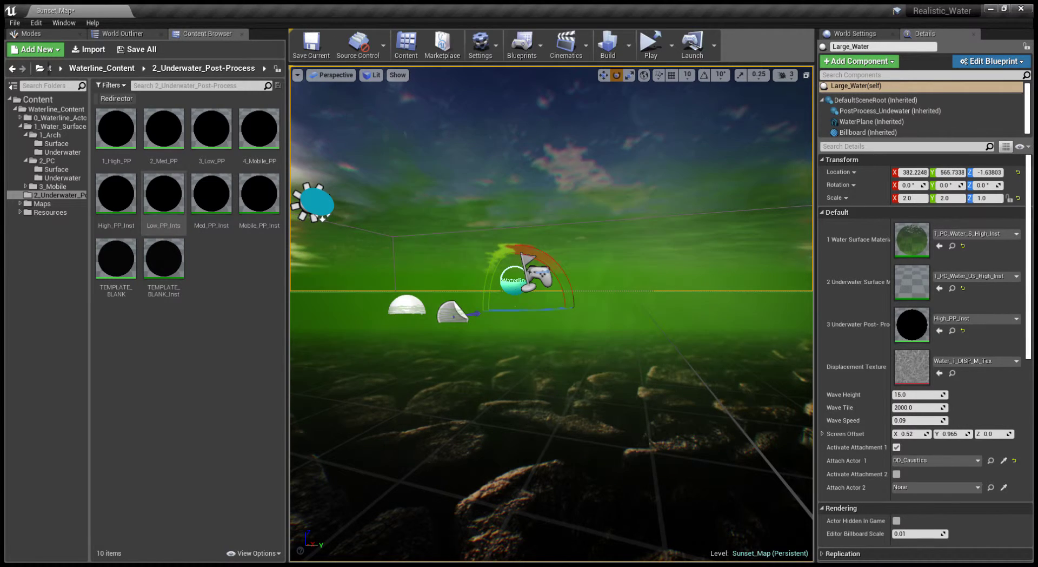
Try Low_PP_Ints as Large_Water's underwater post-process material, view it at the waterline, and restore High_PP_Inst
{"action": "left_click_drag", "start_coordinate": [164, 196], "coordinate": [913, 325]}
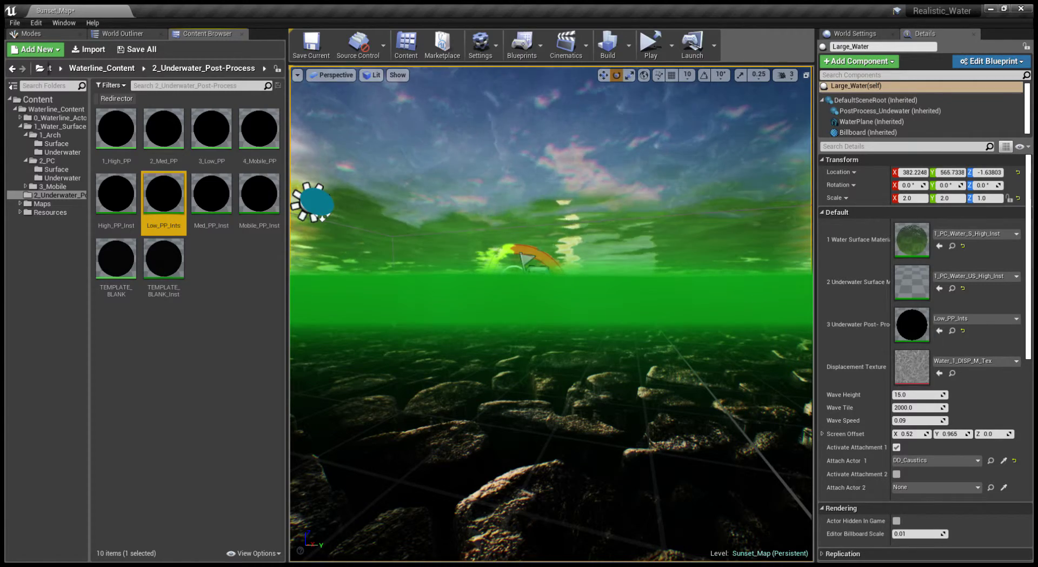
{"action": "right_click_drag", "start_coordinate": [552, 303], "coordinate": [441, 294]}
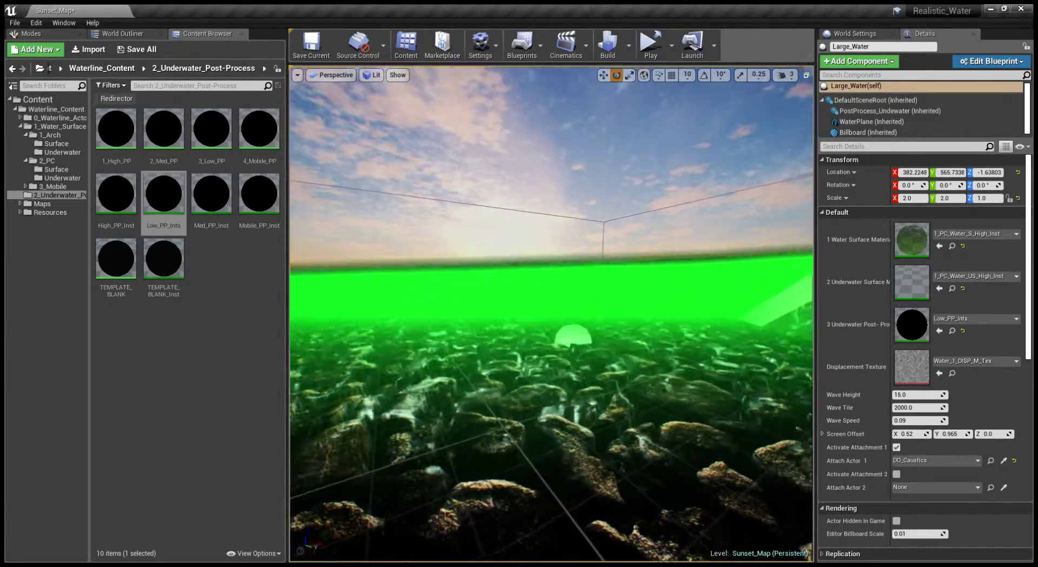
{"action": "right_click_drag", "start_coordinate": [391, 321], "coordinate": [382, 321]}
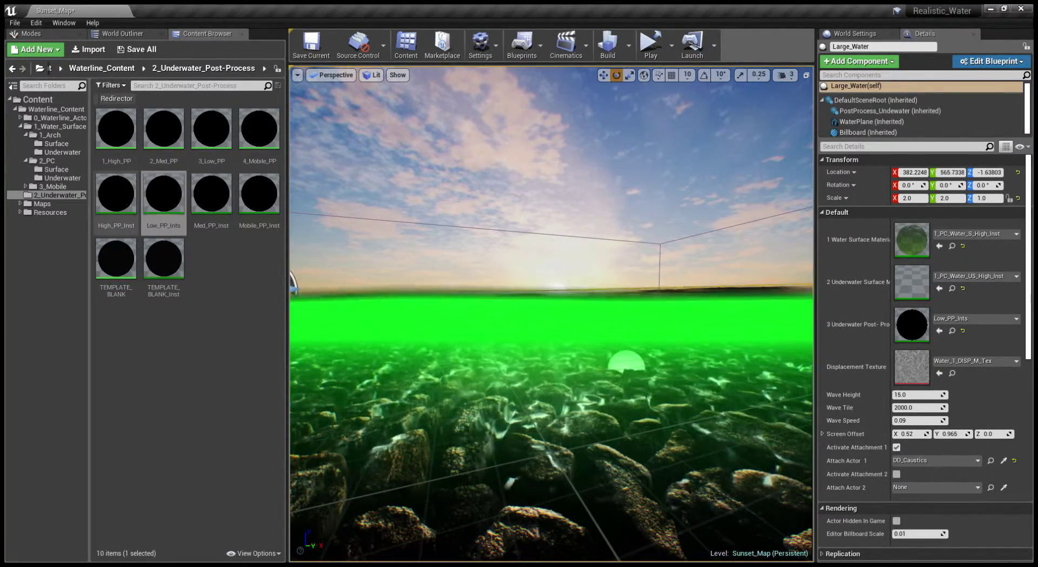
{"action": "left_click_drag", "start_coordinate": [115, 194], "coordinate": [912, 324]}
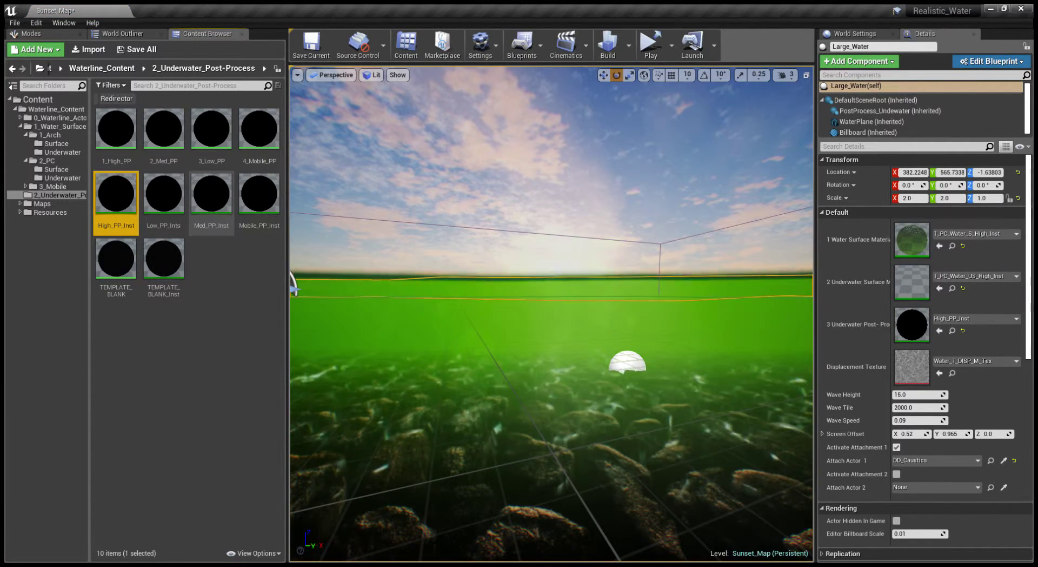
Try Med_PP_Inst as Large_Water's underwater post-process material and view it from below the water
{"action": "left_click_drag", "start_coordinate": [211, 196], "coordinate": [913, 327]}
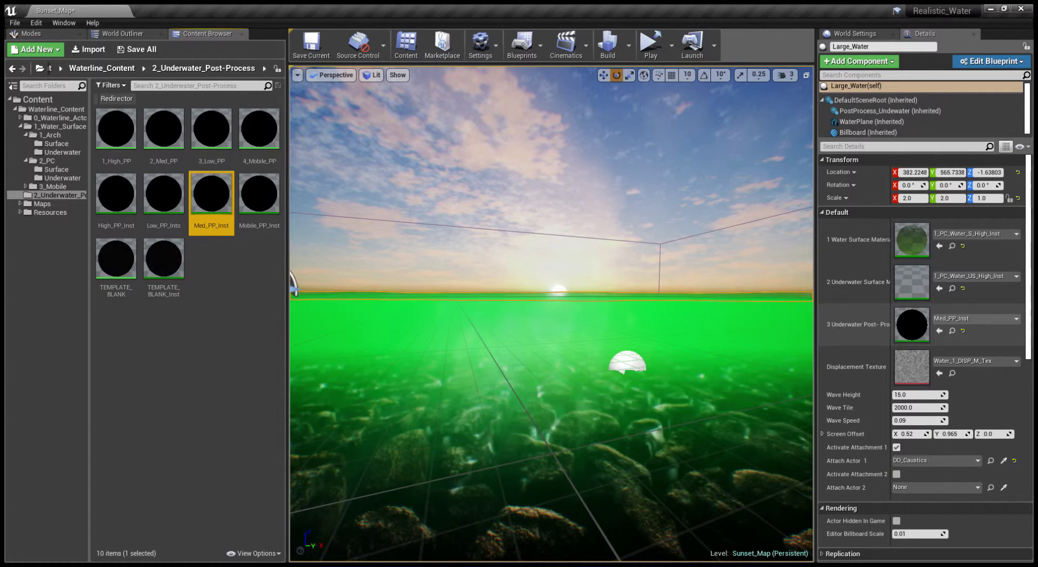
{"action": "right_click_drag", "start_coordinate": [649, 325], "coordinate": [887, 325]}
{"action": "key", "text": "q"}
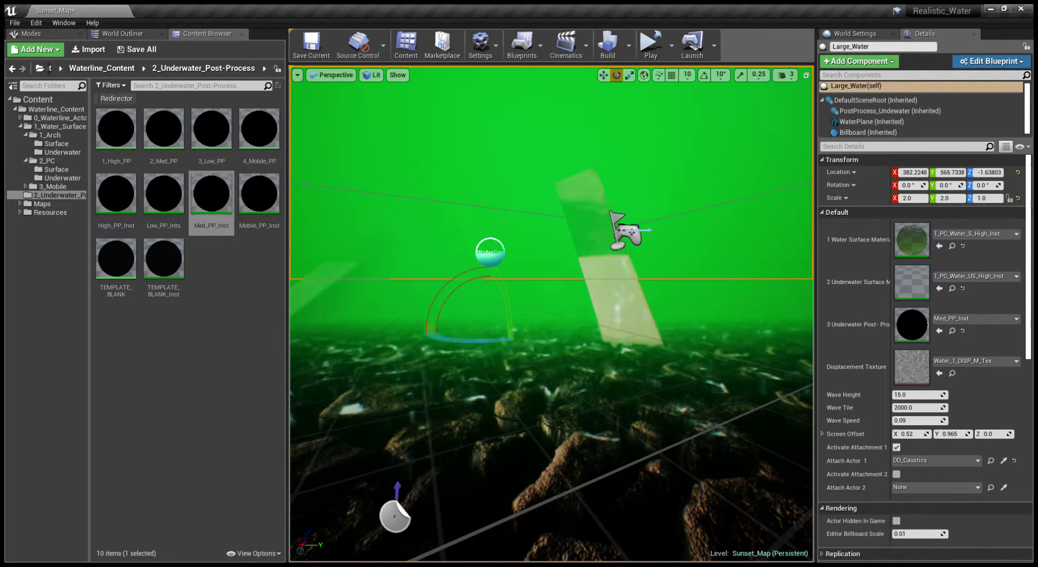
{"action": "right_click_drag", "start_coordinate": [649, 324], "coordinate": [552, 330]}
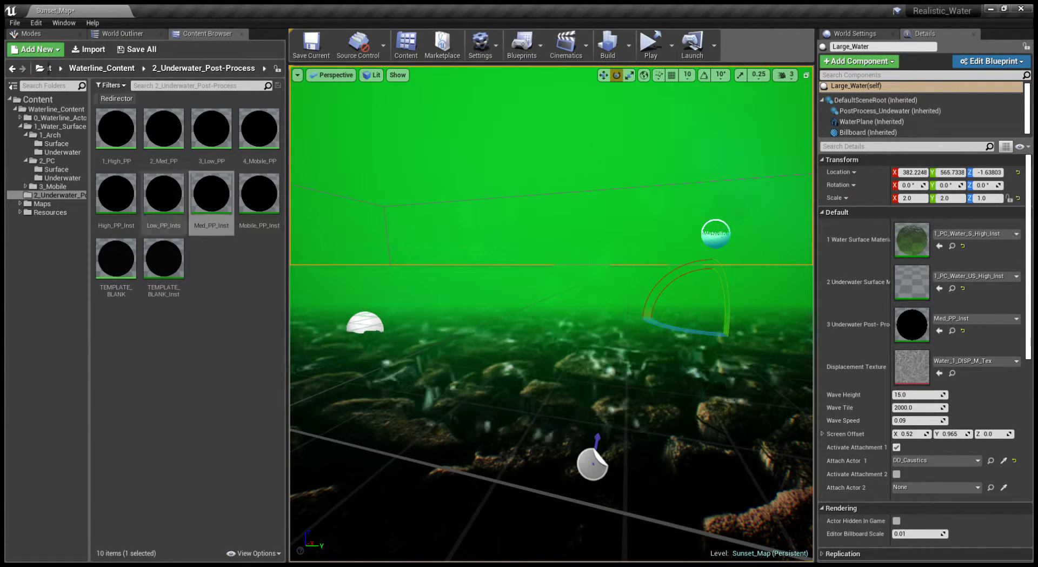
Set Large_Water's underwater post-process material back to High_PP_Inst
{"action": "left_click_drag", "start_coordinate": [117, 197], "coordinate": [914, 324]}
{"action": "left_click_drag", "start_coordinate": [162, 206], "coordinate": [912, 325]}
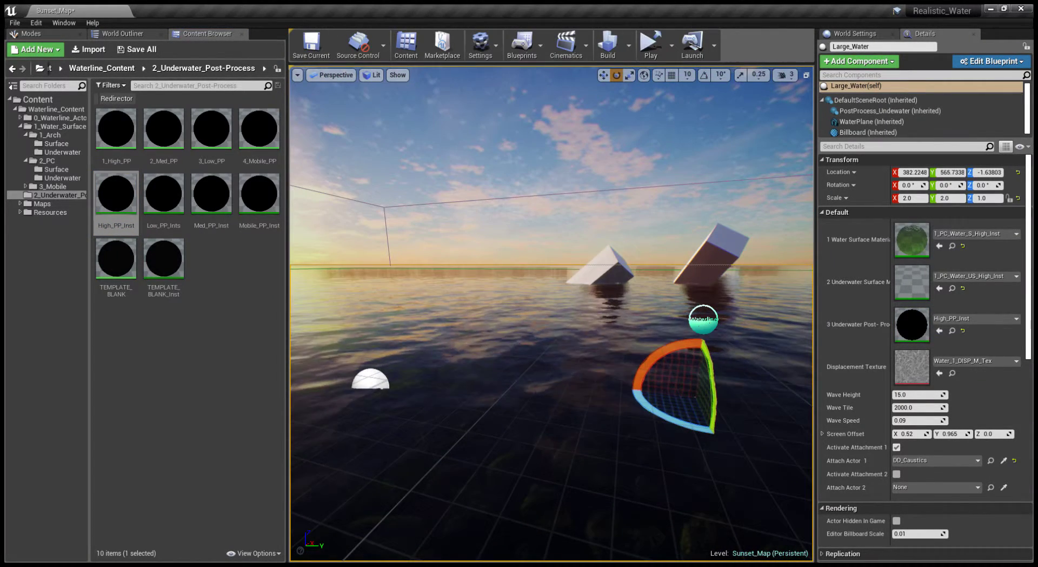
Open the Tropical_Map level from the Maps/Tropical folder of Waterline_Content
{"action": "left_click", "coordinate": [12, 68]}
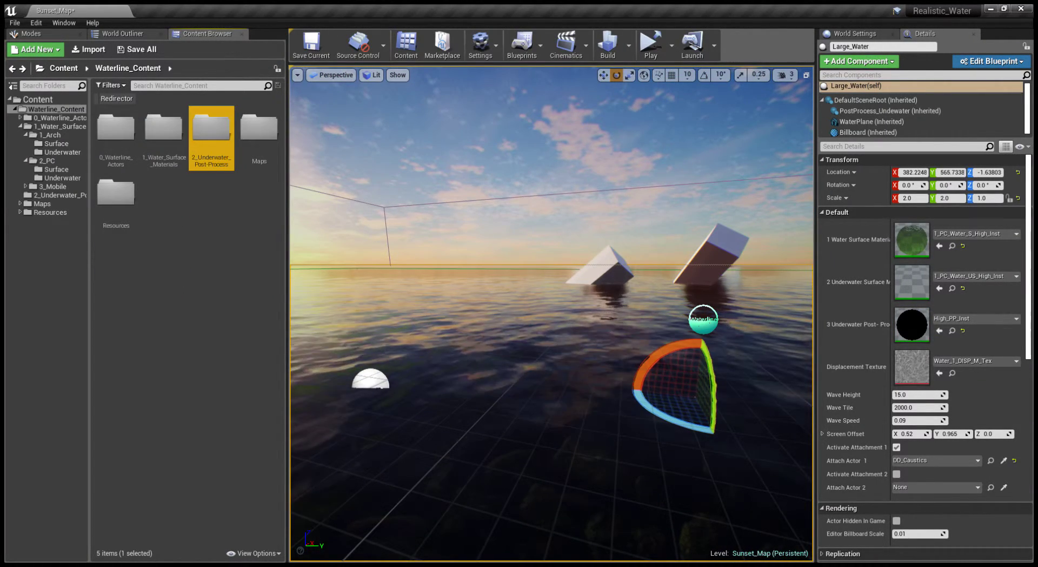
{"action": "double_click", "coordinate": [259, 130]}
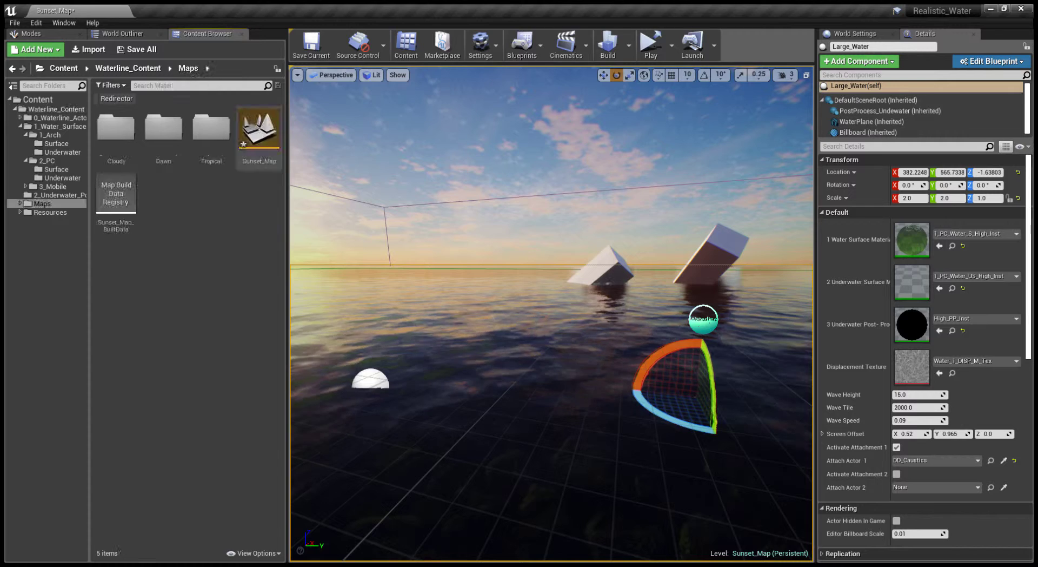
{"action": "double_click", "coordinate": [211, 130]}
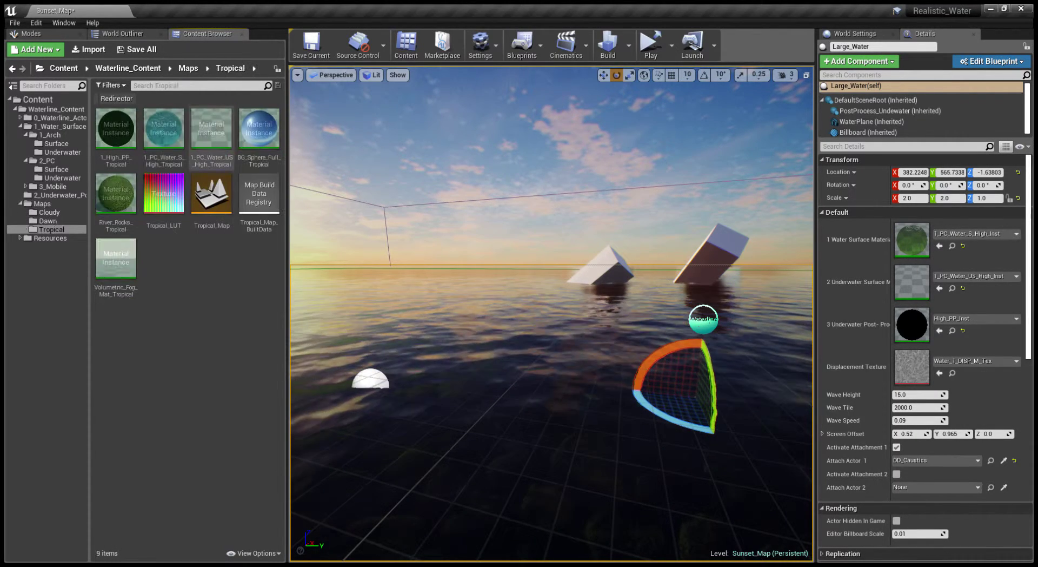
{"action": "left_click", "coordinate": [211, 196]}
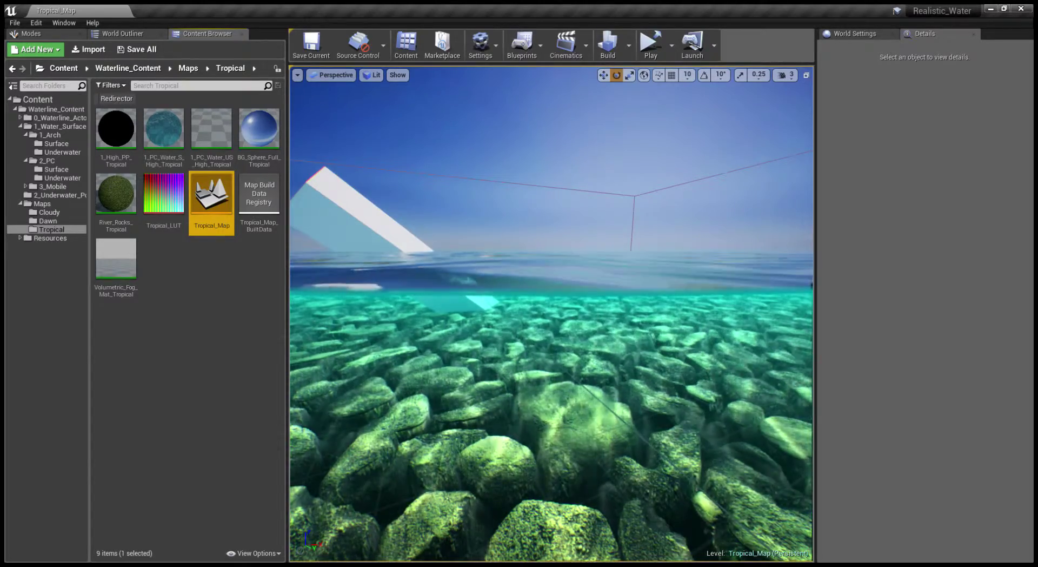
Examine the tropical water at the waterline, below the surface and around the slanted blocks from several directions
{"action": "right_click_drag", "start_coordinate": [552, 313], "coordinate": [395, 352]}
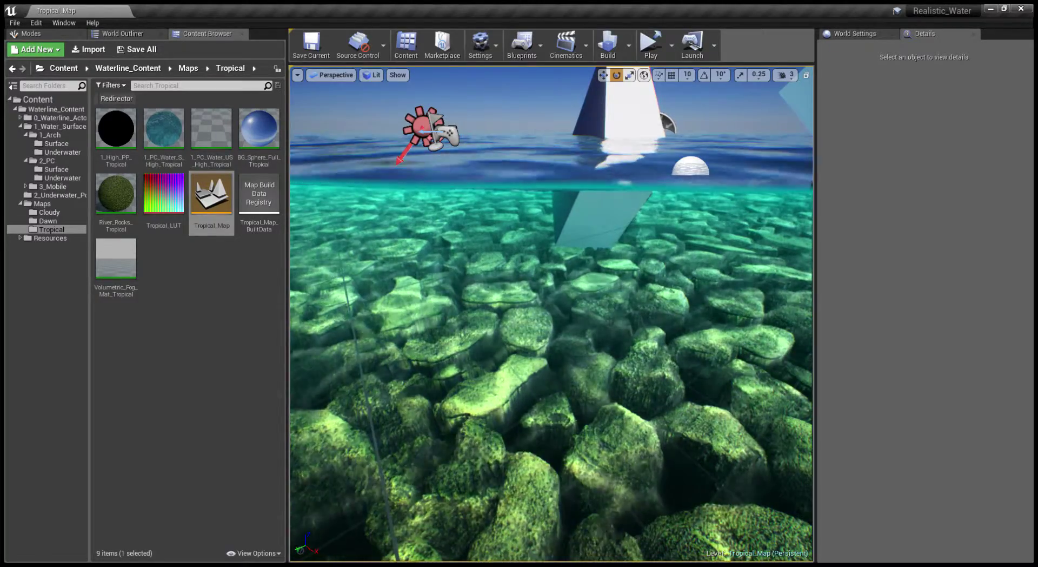
{"action": "right_click_drag", "start_coordinate": [552, 314], "coordinate": [692, 300]}
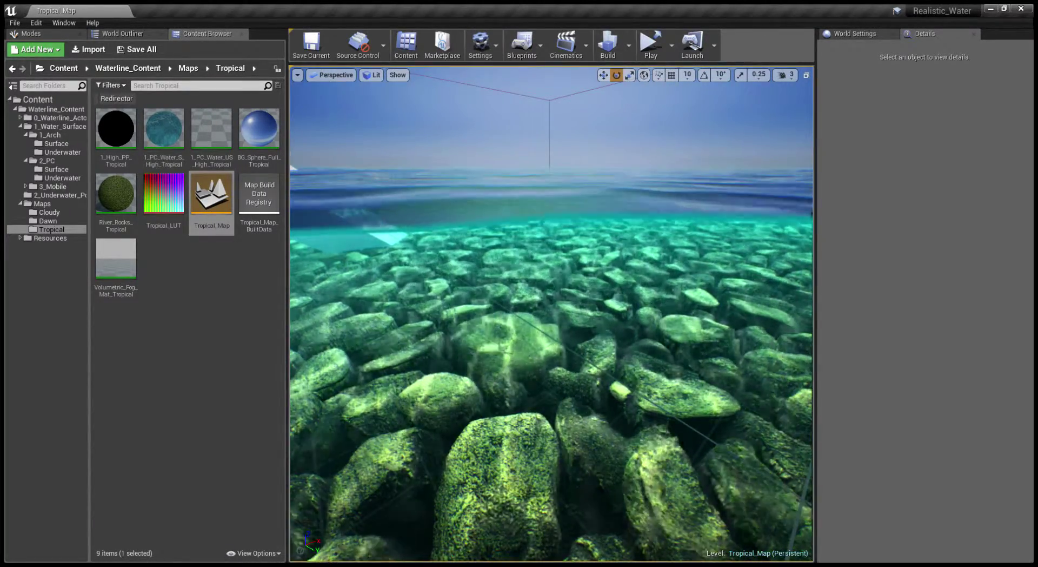
{"action": "right_click_drag", "start_coordinate": [552, 314], "coordinate": [416, 314]}
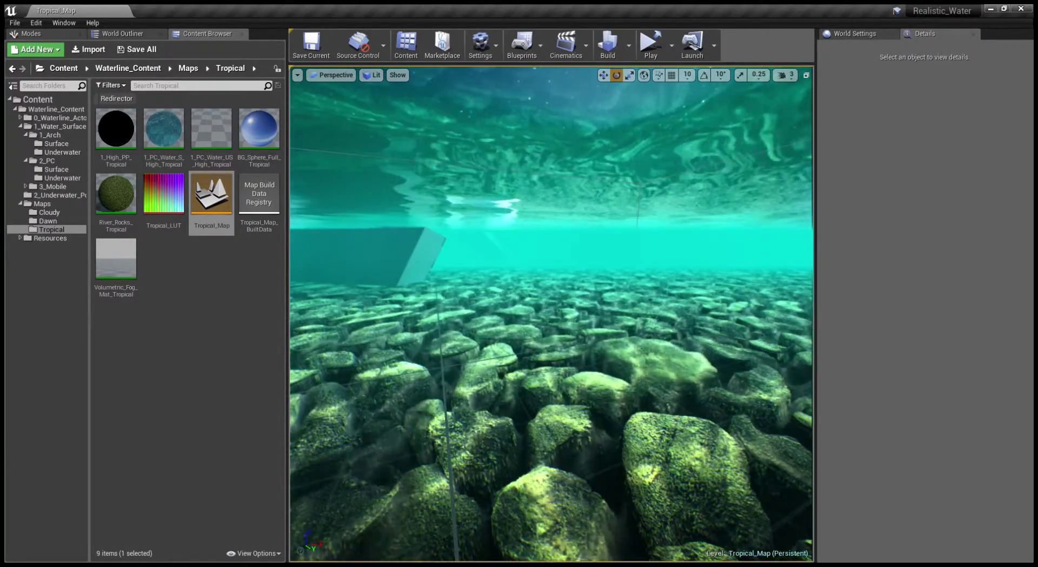
{"action": "key", "text": "e"}
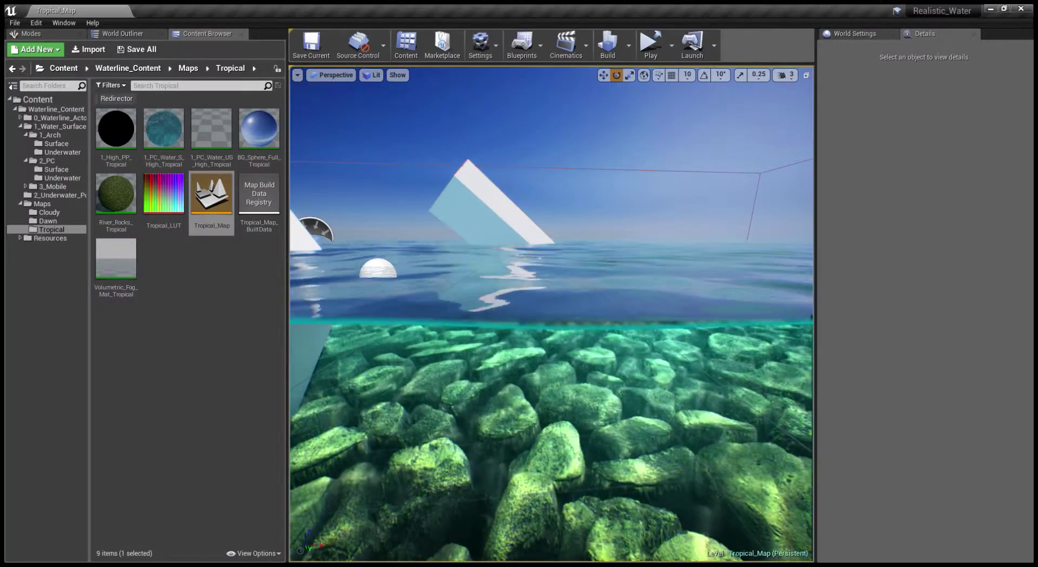
{"action": "right_click_drag", "start_coordinate": [552, 313], "coordinate": [443, 314]}
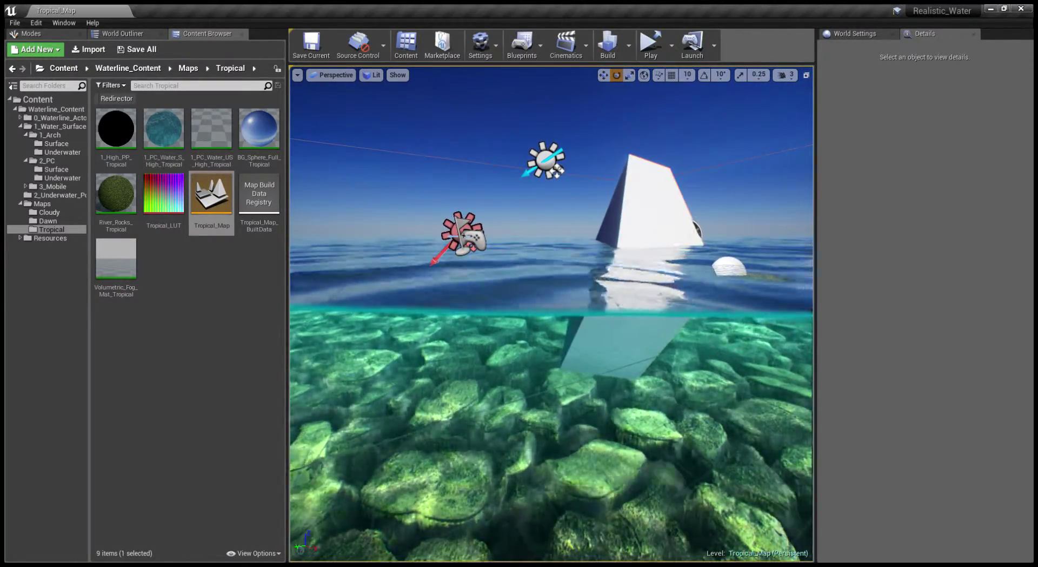
{"action": "key", "text": "w"}
{"action": "right_click_drag", "start_coordinate": [552, 314], "coordinate": [692, 313]}
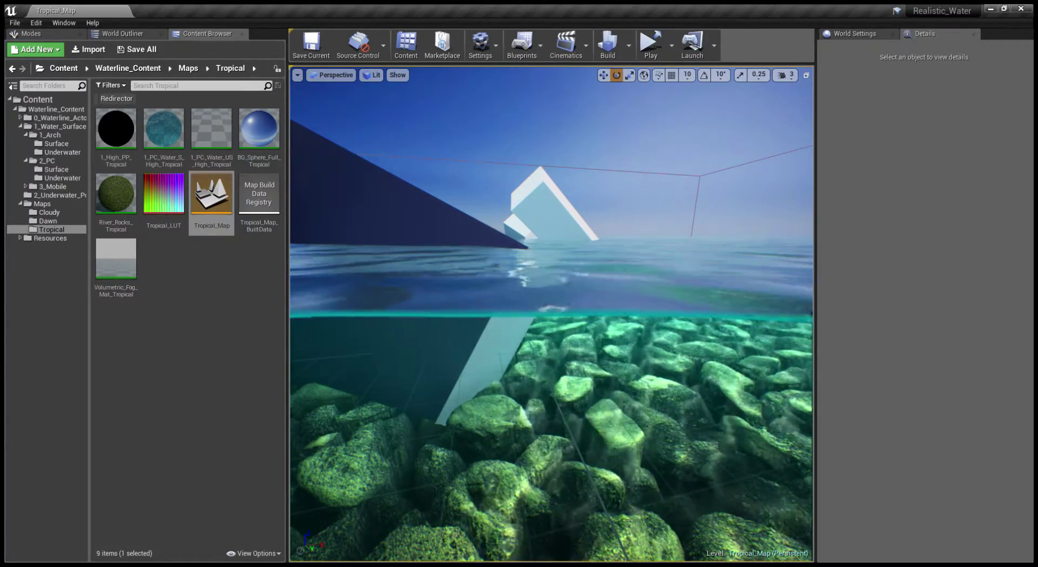
{"action": "key", "text": "s"}
{"action": "mouse_move", "coordinate": [552, 314]}
{"action": "right_mouse_down"}
{"action": "mouse_move", "coordinate": [525, 314]}
{"action": "mouse_move", "coordinate": [557, 314]}
{"action": "right_mouse_up"}
{"action": "key", "text": "s"}
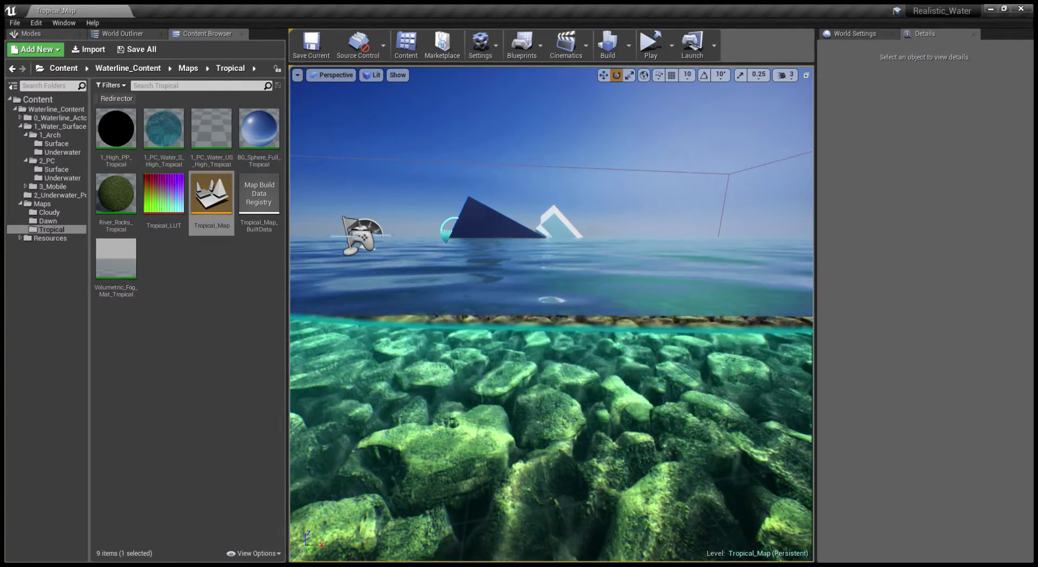
{"action": "right_click_drag", "start_coordinate": [552, 314], "coordinate": [649, 297]}
{"action": "key", "text": "w"}
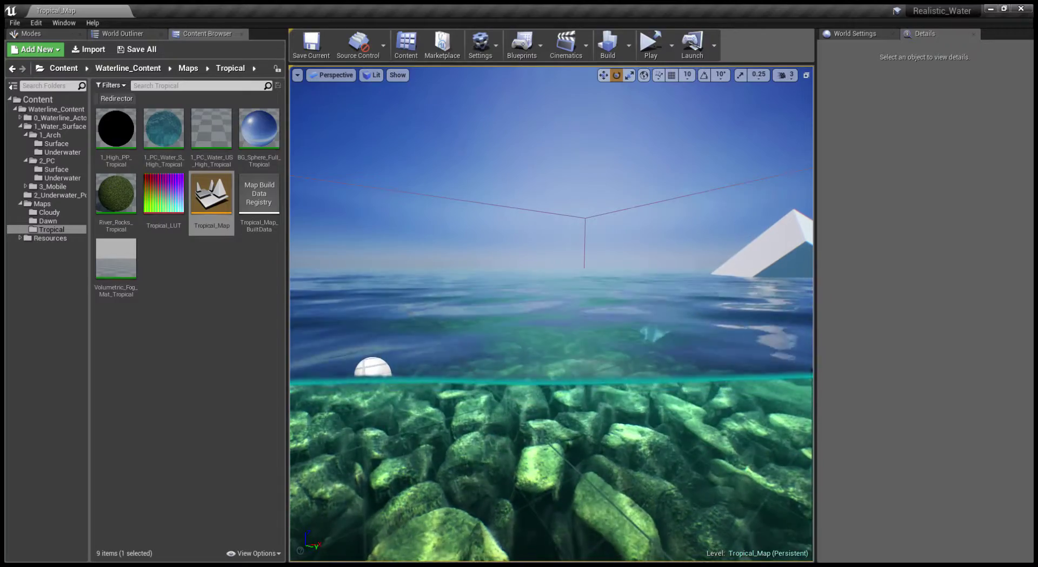
{"action": "right_click_drag", "start_coordinate": [552, 313], "coordinate": [544, 313]}
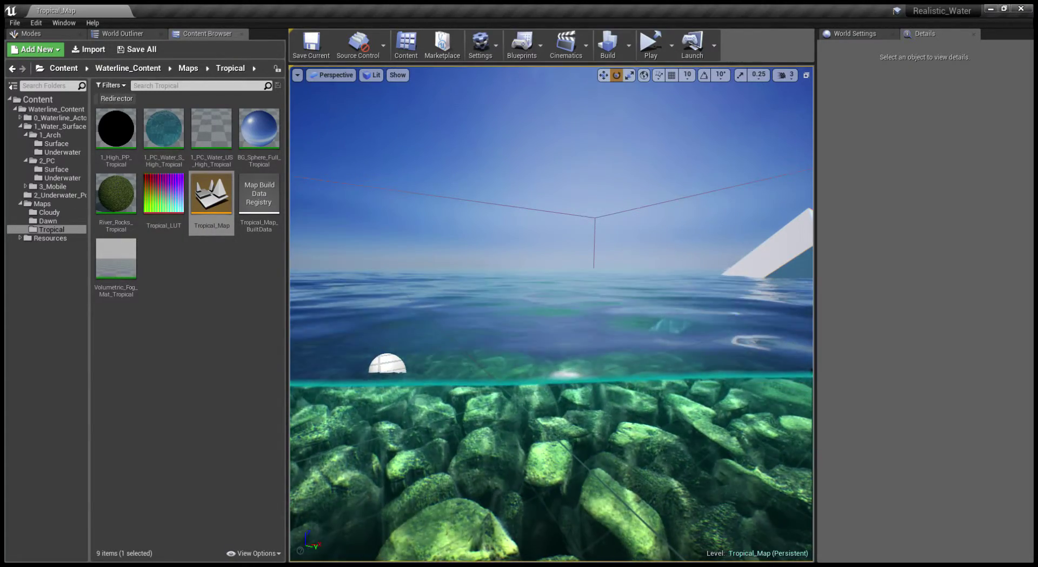
Open the Dawn_Map1 level from the Maps/Dawn folder
{"action": "left_click", "coordinate": [12, 68]}
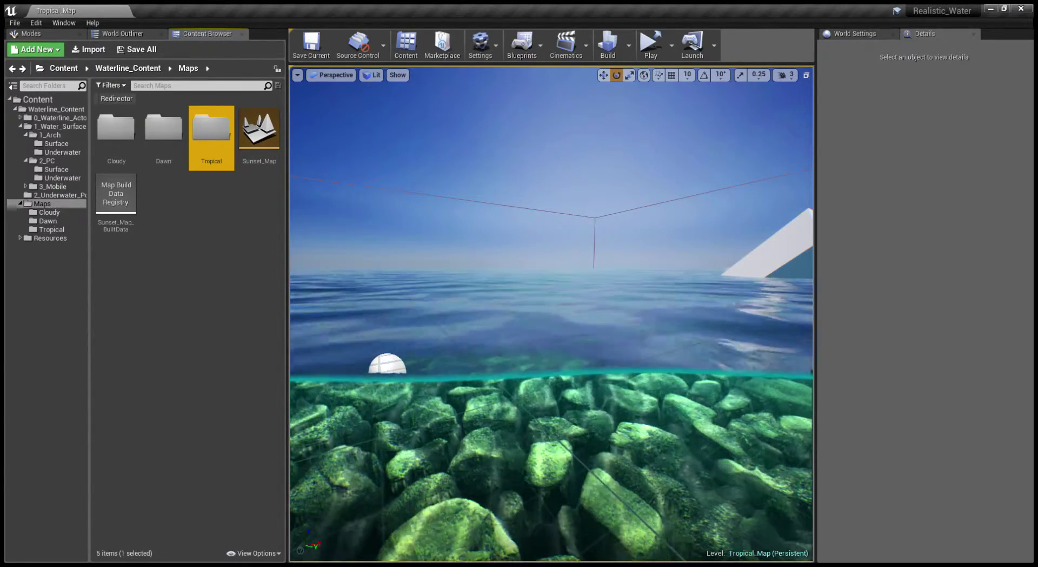
{"action": "double_click", "coordinate": [164, 138]}
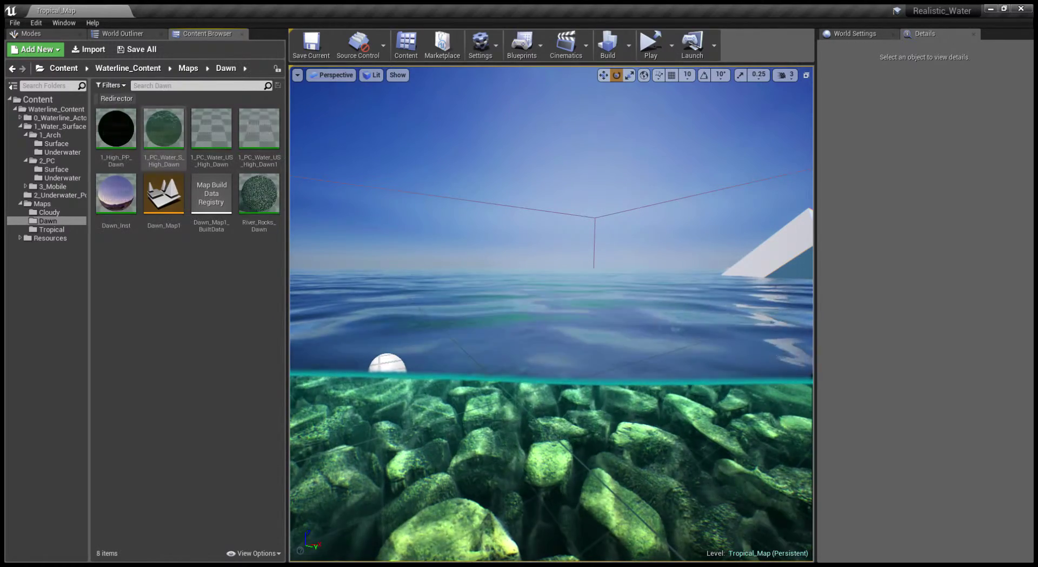
{"action": "left_click", "coordinate": [164, 201]}
{"action": "double_click", "coordinate": [163, 201]}
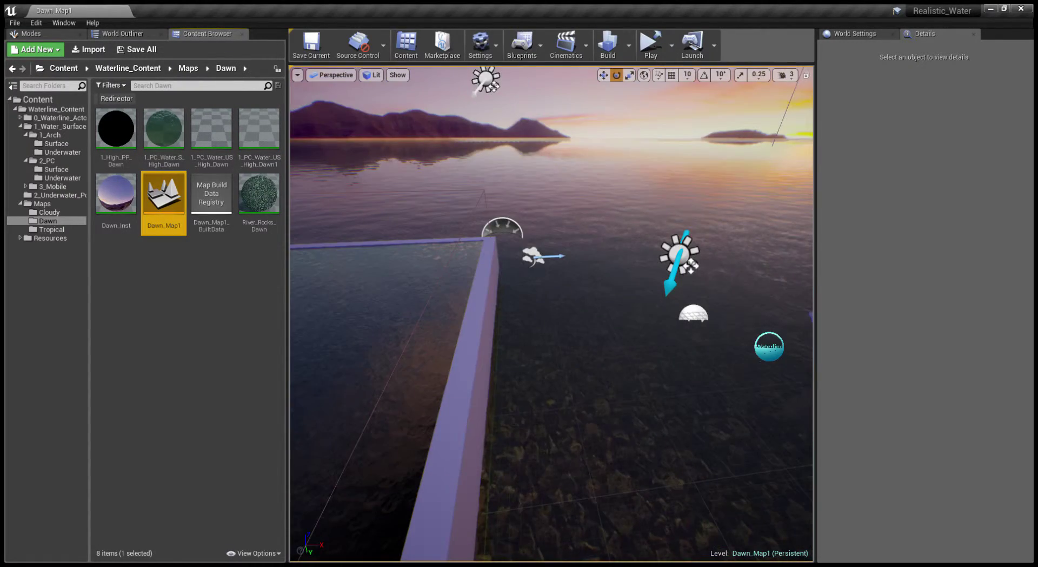
Select the Small_Water actor and examine the raised pool's water and its rim against the surrounding sea
{"action": "right_click_drag", "start_coordinate": [551, 313], "coordinate": [620, 291]}
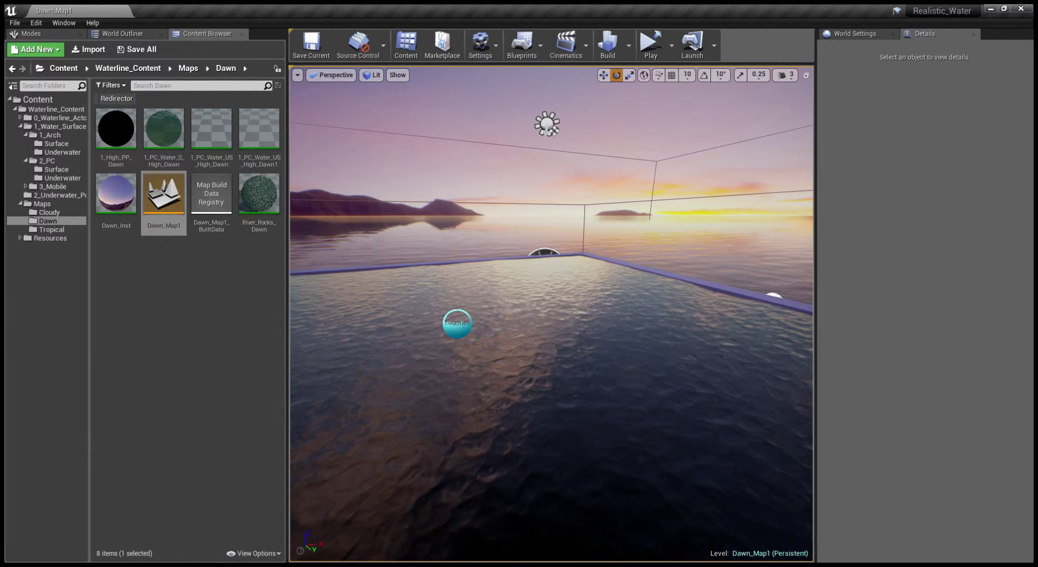
{"action": "left_click", "coordinate": [457, 325]}
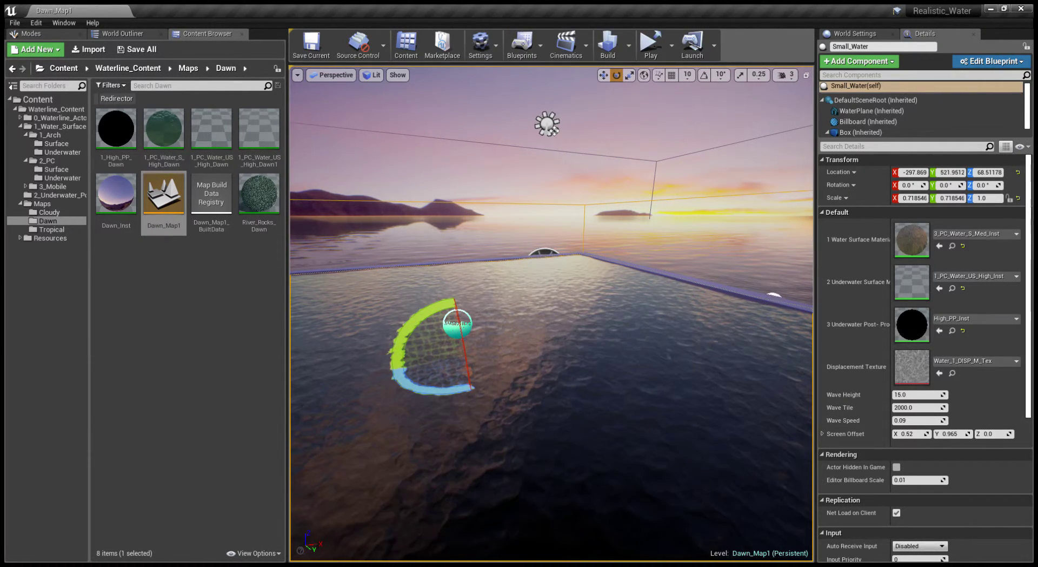
{"action": "right_click_drag", "start_coordinate": [457, 324], "coordinate": [486, 349]}
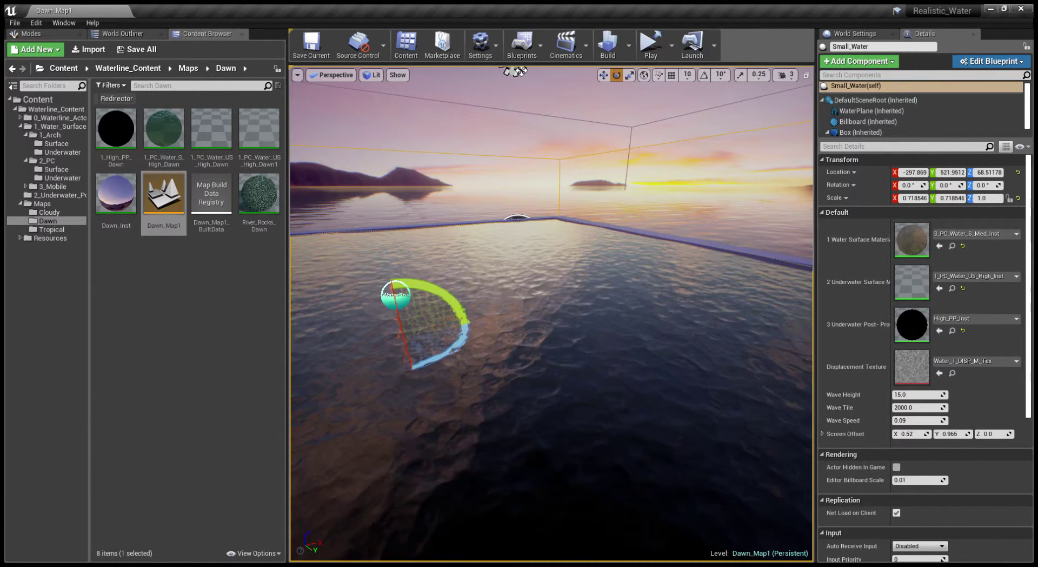
{"action": "right_click_drag", "start_coordinate": [552, 324], "coordinate": [549, 289]}
{"action": "key", "text": "q"}
{"action": "right_click_drag", "start_coordinate": [484, 306], "coordinate": [504, 300]}
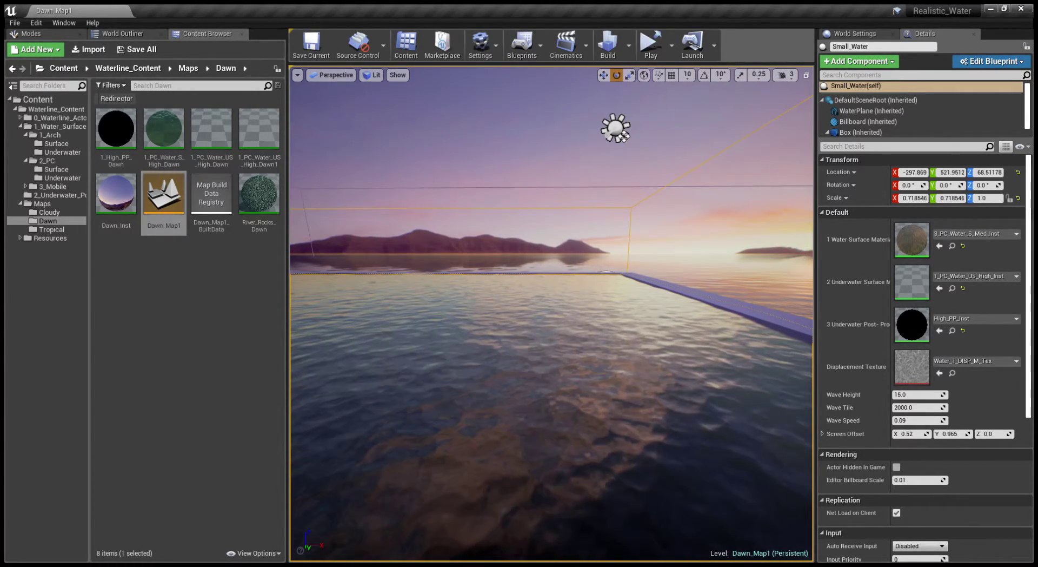
{"action": "right_click_drag", "start_coordinate": [323, 299], "coordinate": [366, 299]}
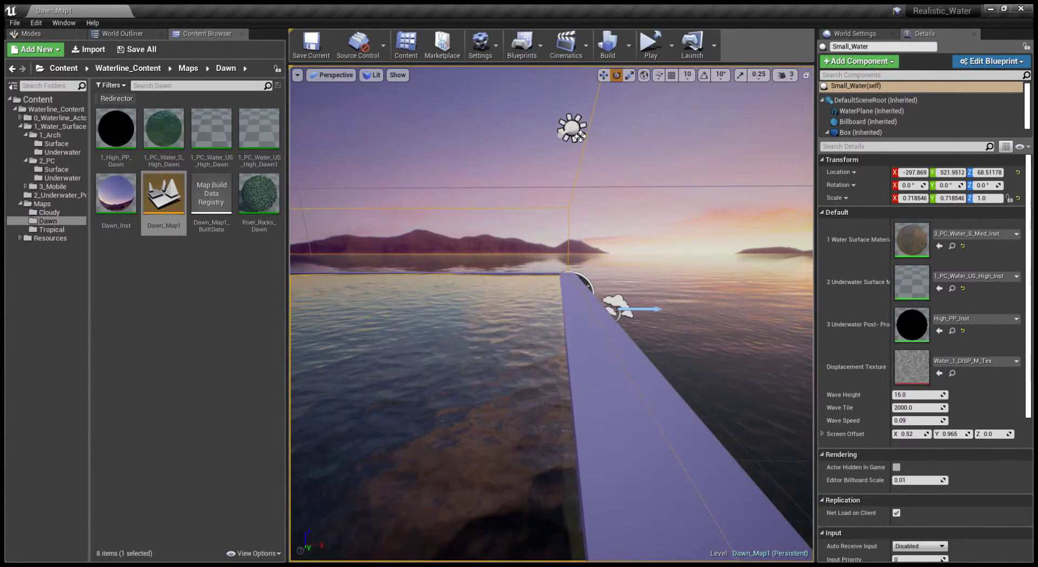
{"action": "key", "text": "d"}
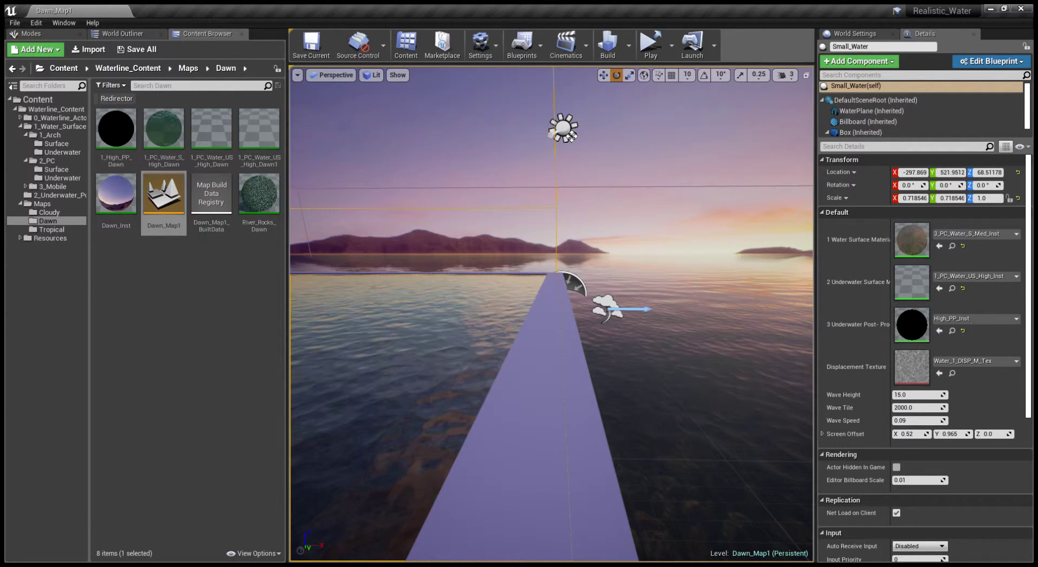
Examine the open dawn water beyond the pool from close to the surface, facing the sunrise
{"action": "right_click_drag", "start_coordinate": [552, 314], "coordinate": [730, 296]}
{"action": "key", "text": "w"}
{"action": "right_click_drag", "start_coordinate": [346, 295], "coordinate": [325, 294]}
{"action": "right_click_drag", "start_coordinate": [552, 303], "coordinate": [573, 313]}
{"action": "key", "text": "q"}
{"action": "mouse_move", "coordinate": [327, 295]}
{"action": "right_mouse_down"}
{"action": "mouse_move", "coordinate": [303, 294]}
{"action": "mouse_move", "coordinate": [346, 295]}
{"action": "mouse_move", "coordinate": [311, 295]}
{"action": "mouse_move", "coordinate": [328, 294]}
{"action": "mouse_move", "coordinate": [309, 281]}
{"action": "mouse_move", "coordinate": [325, 281]}
{"action": "right_mouse_up"}
Open the Cloudy_Map level from the Maps/Cloudy folder
{"action": "left_click", "coordinate": [187, 303]}
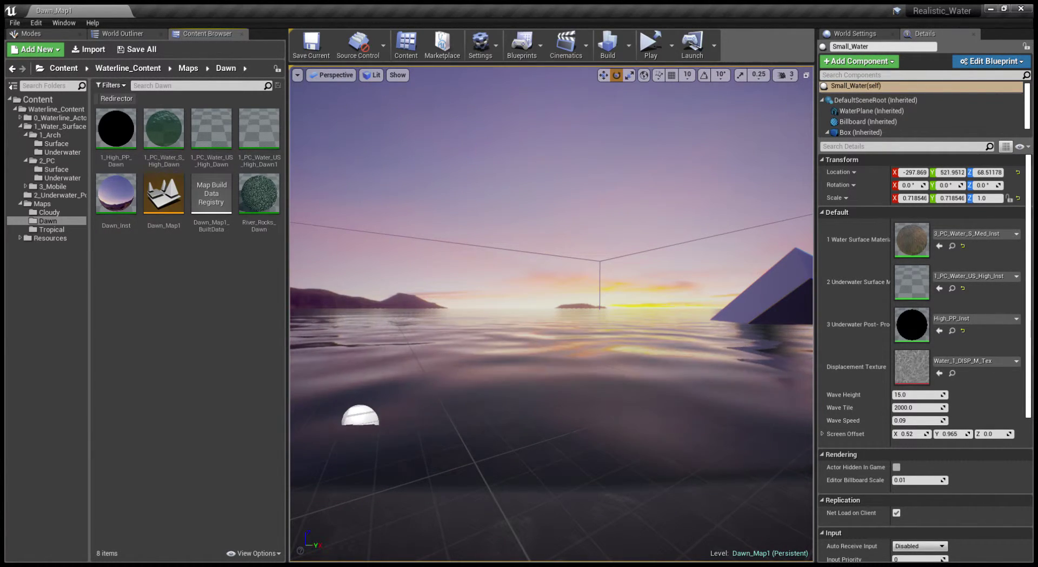
{"action": "left_click", "coordinate": [188, 69]}
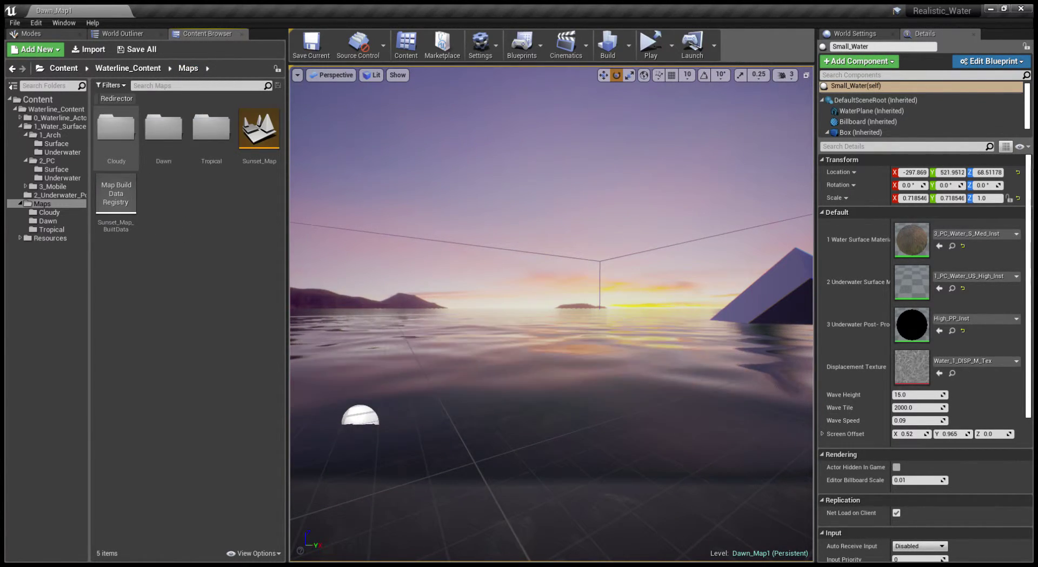
{"action": "double_click", "coordinate": [117, 128]}
{"action": "double_click", "coordinate": [116, 194]}
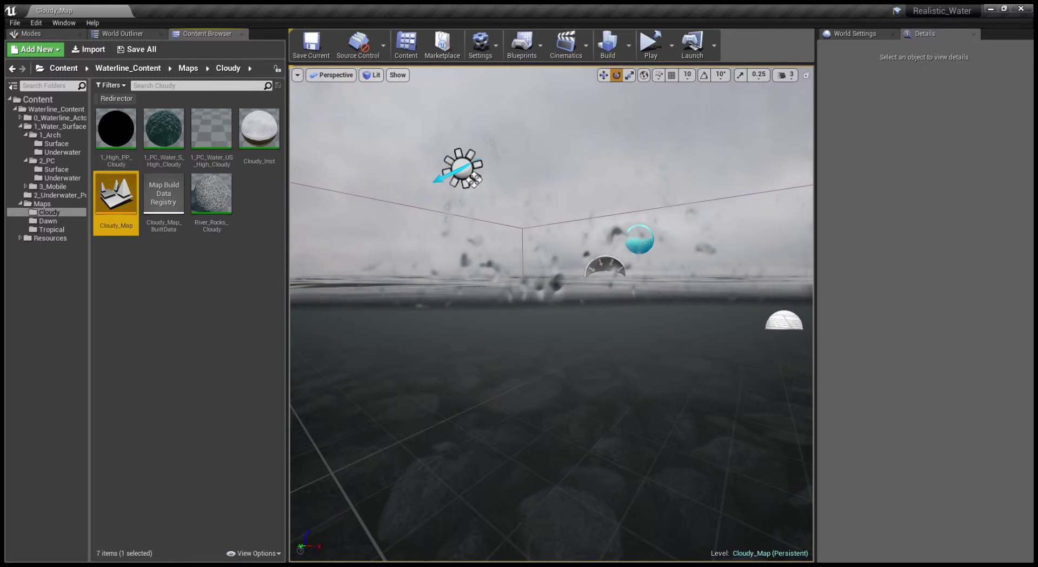
Examine the cloudy level's water at the waterline and from just above the surface
{"action": "key", "text": "w"}
{"action": "mouse_move", "coordinate": [552, 314]}
{"action": "right_mouse_down"}
{"action": "mouse_move", "coordinate": [605, 311]}
{"action": "mouse_move", "coordinate": [557, 303]}
{"action": "mouse_move", "coordinate": [549, 327]}
{"action": "right_mouse_up"}
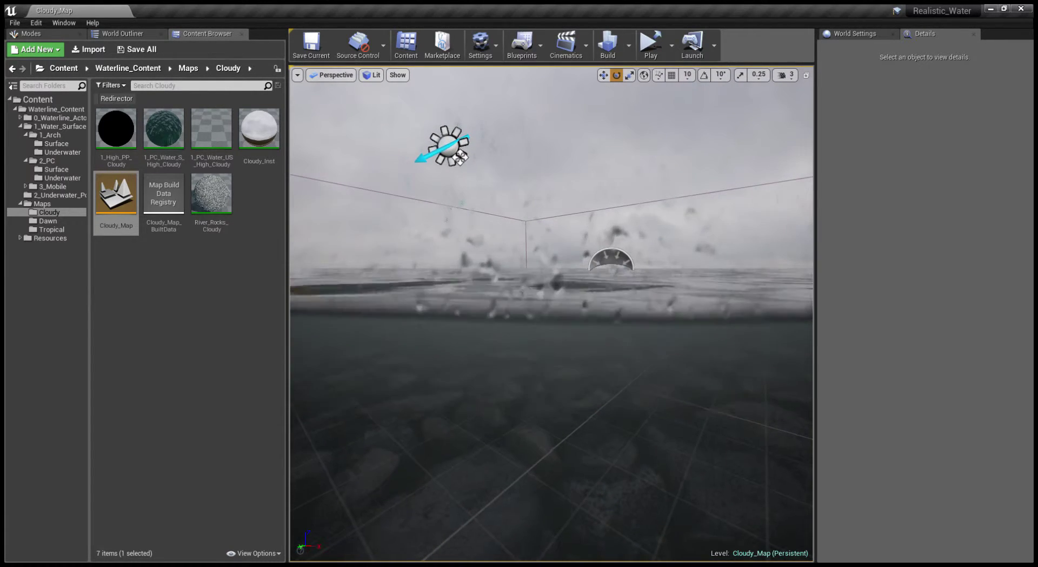
{"action": "mouse_move", "coordinate": [552, 313]}
{"action": "right_mouse_down"}
{"action": "mouse_move", "coordinate": [547, 375]}
{"action": "mouse_move", "coordinate": [551, 317]}
{"action": "right_mouse_up"}
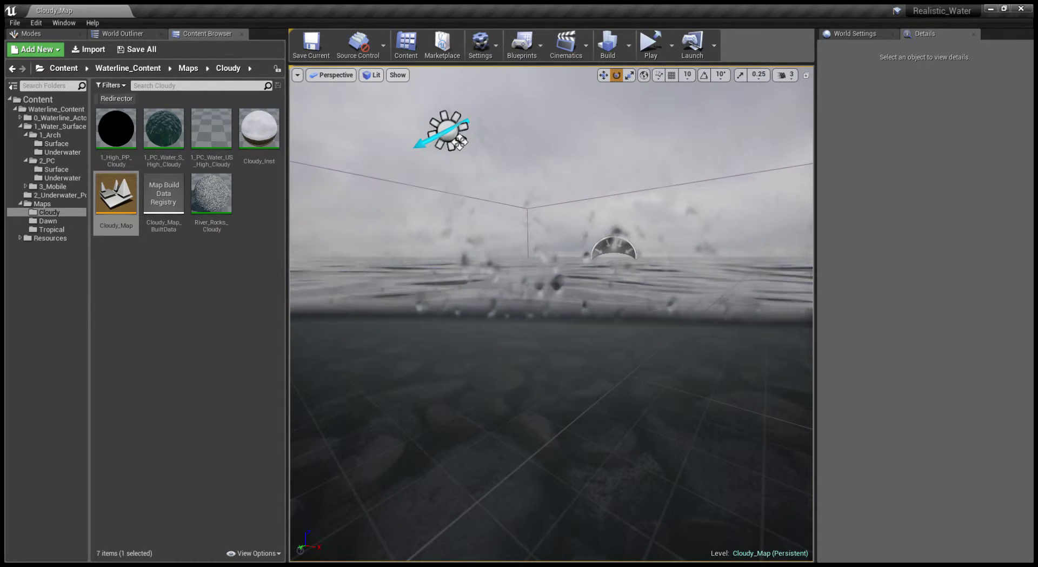
{"action": "key", "text": "e"}
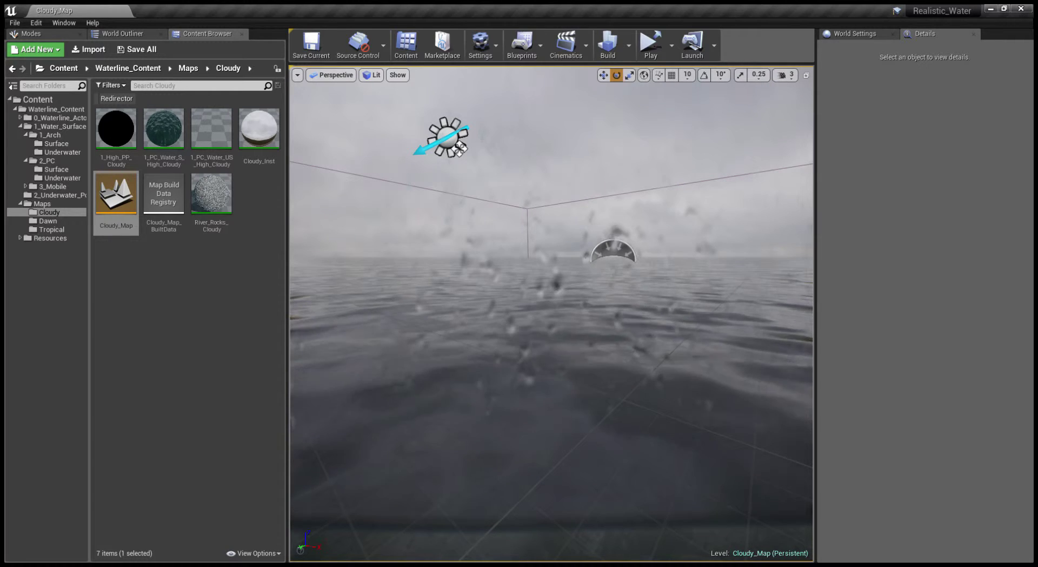
Browse the Waterline_Content Resources folder down to the Misc folder inside Blueprints
{"action": "left_click", "coordinate": [12, 68]}
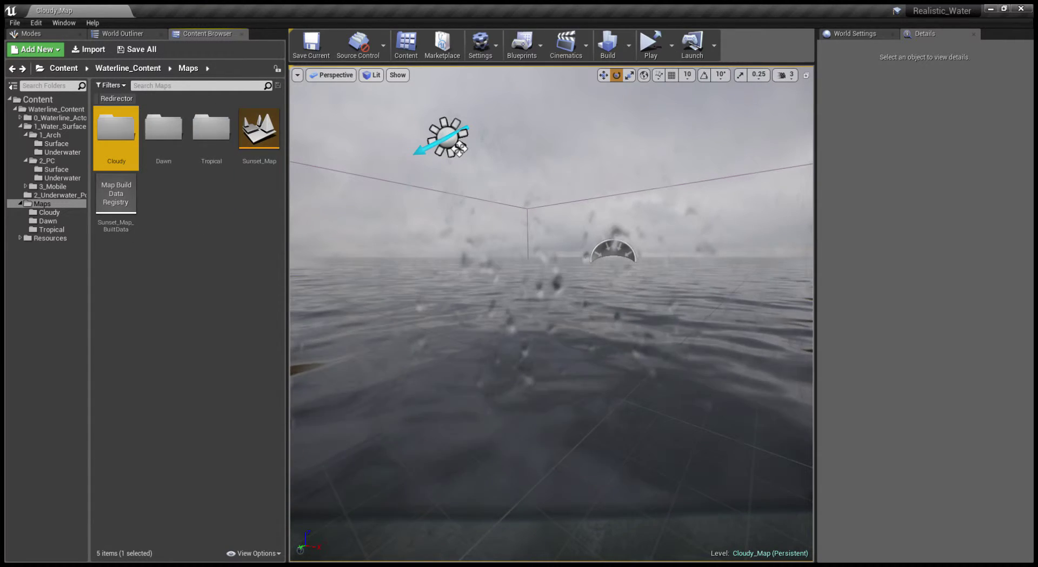
{"action": "left_click", "coordinate": [128, 69]}
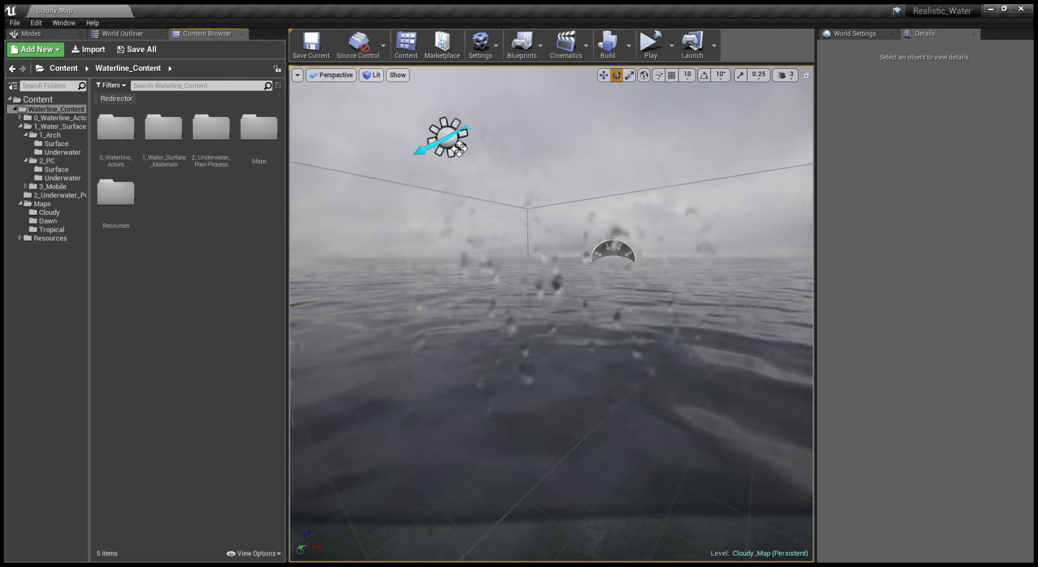
{"action": "left_click", "coordinate": [116, 201]}
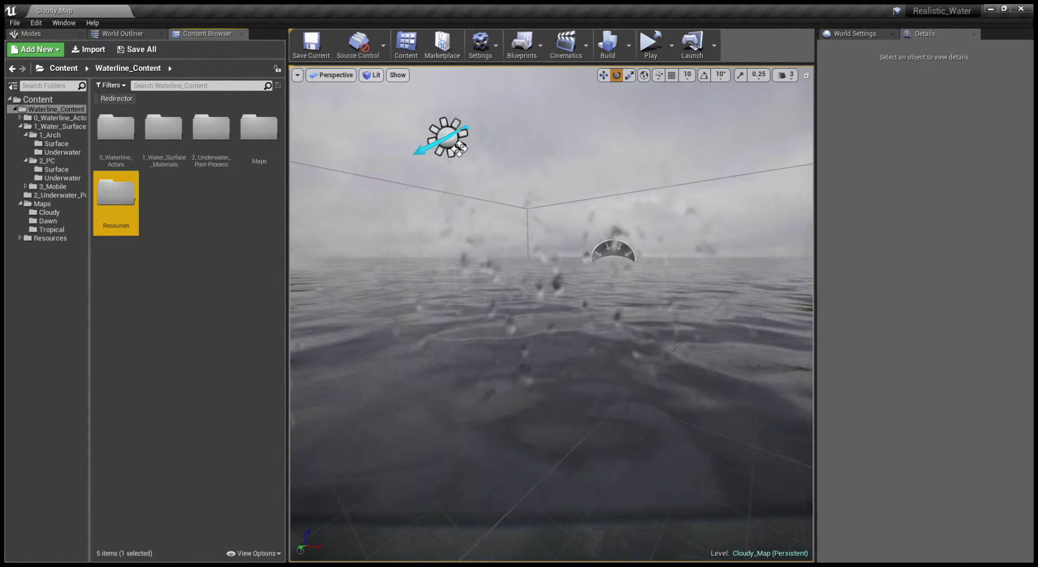
{"action": "key", "text": "Return"}
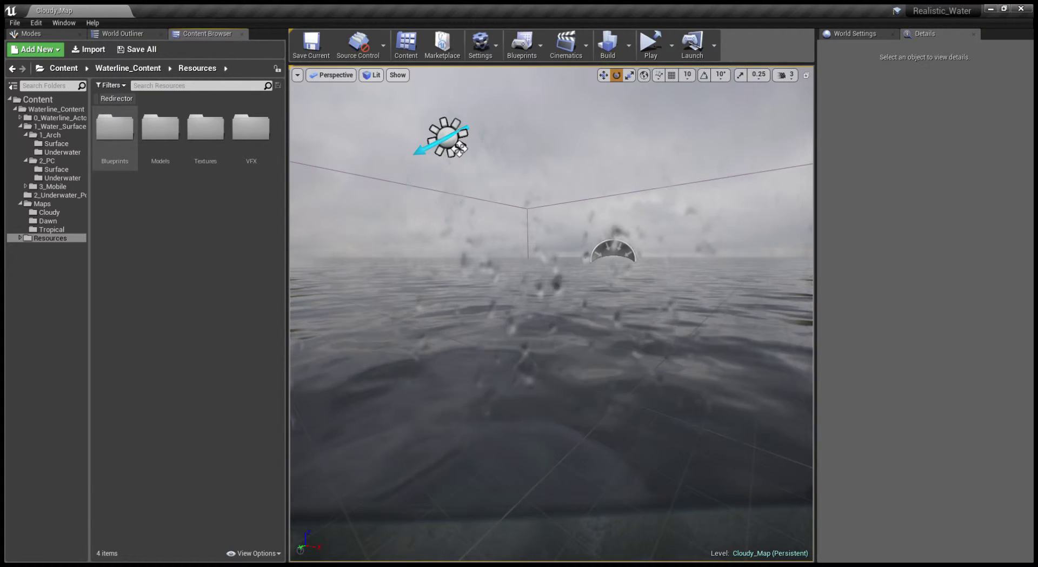
{"action": "double_click", "coordinate": [114, 127]}
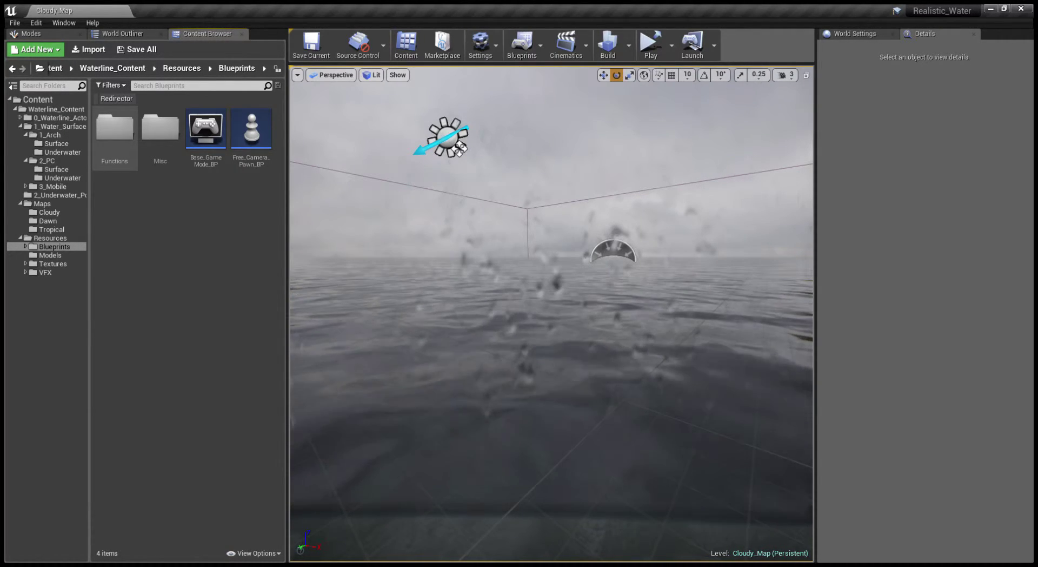
{"action": "left_click", "coordinate": [160, 138]}
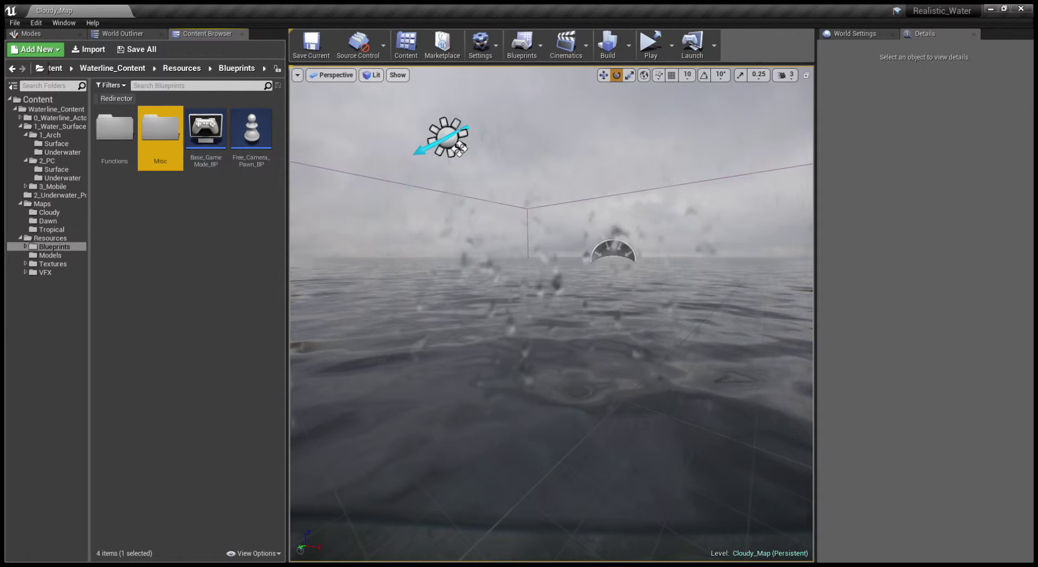
{"action": "double_click", "coordinate": [160, 132]}
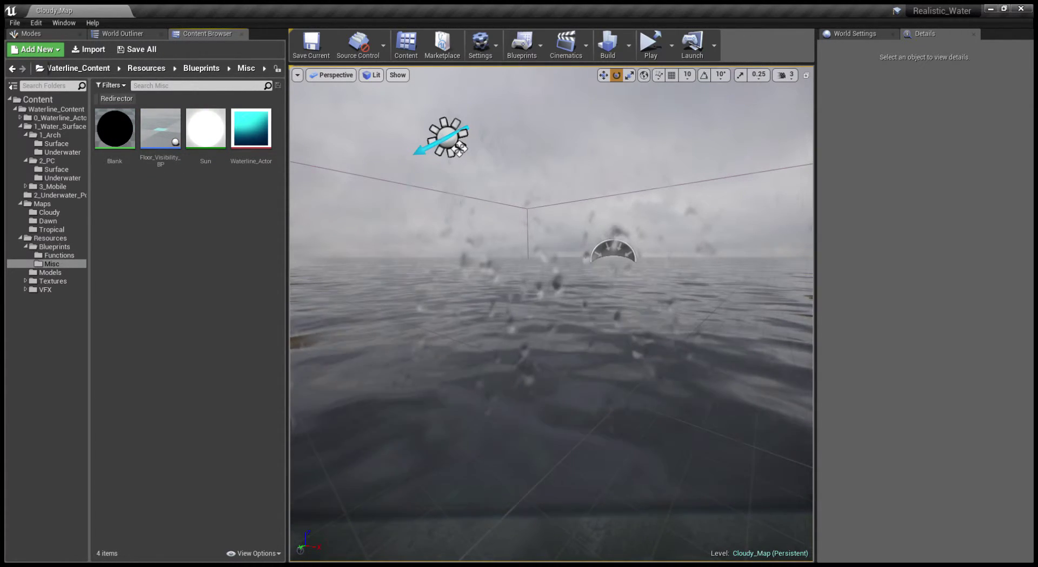
Return to the Blueprints folder and look across the cloudy level's water surface toward the light actors
{"action": "key", "text": "alt+Left"}
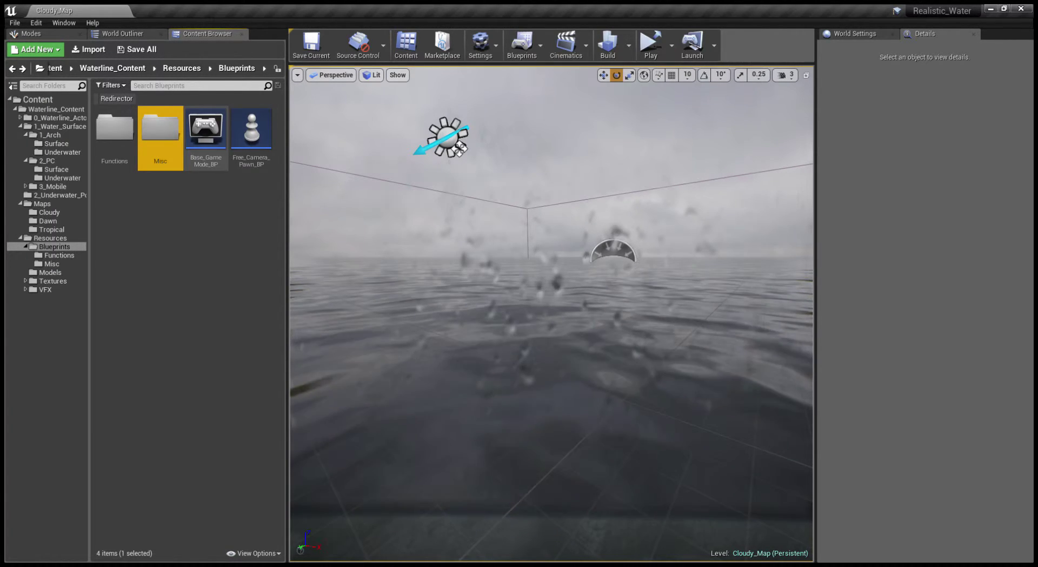
{"action": "left_click", "coordinate": [206, 216]}
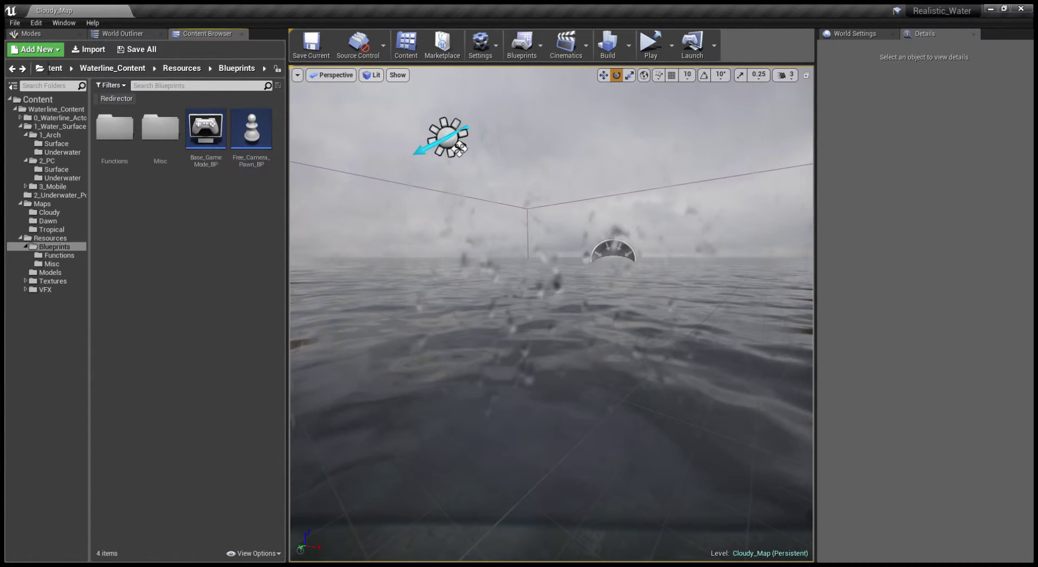
{"action": "right_click_drag", "start_coordinate": [552, 314], "coordinate": [673, 321]}
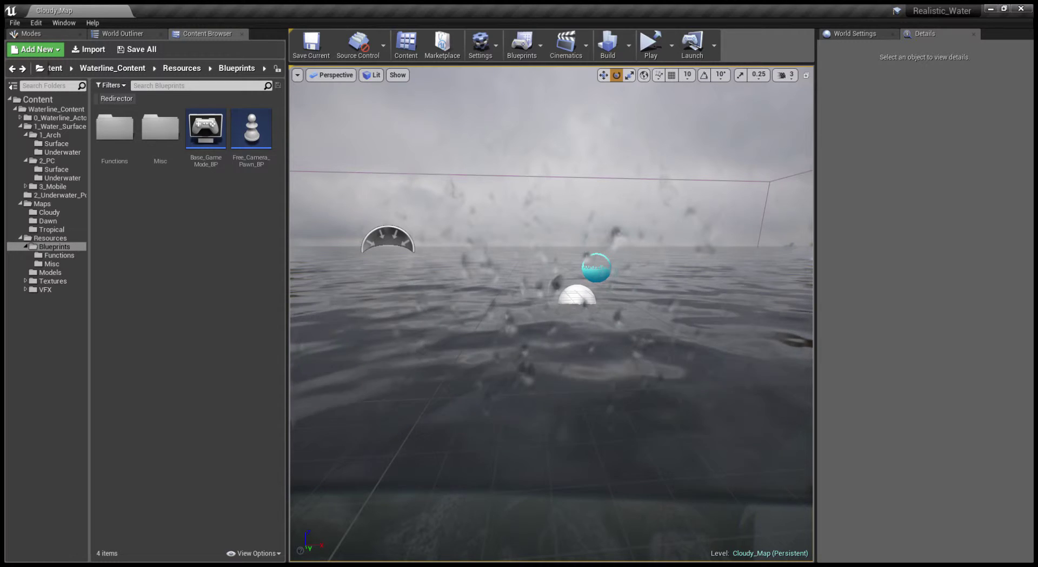
{"action": "right_click_drag", "start_coordinate": [552, 313], "coordinate": [568, 314]}
{"action": "key", "text": "w"}
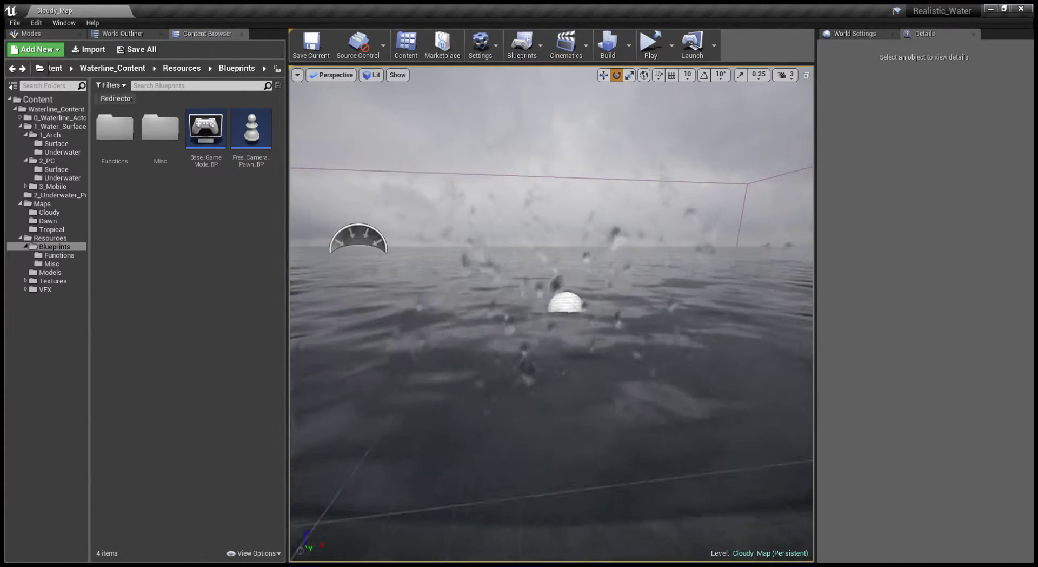
{"action": "key", "text": "Left"}
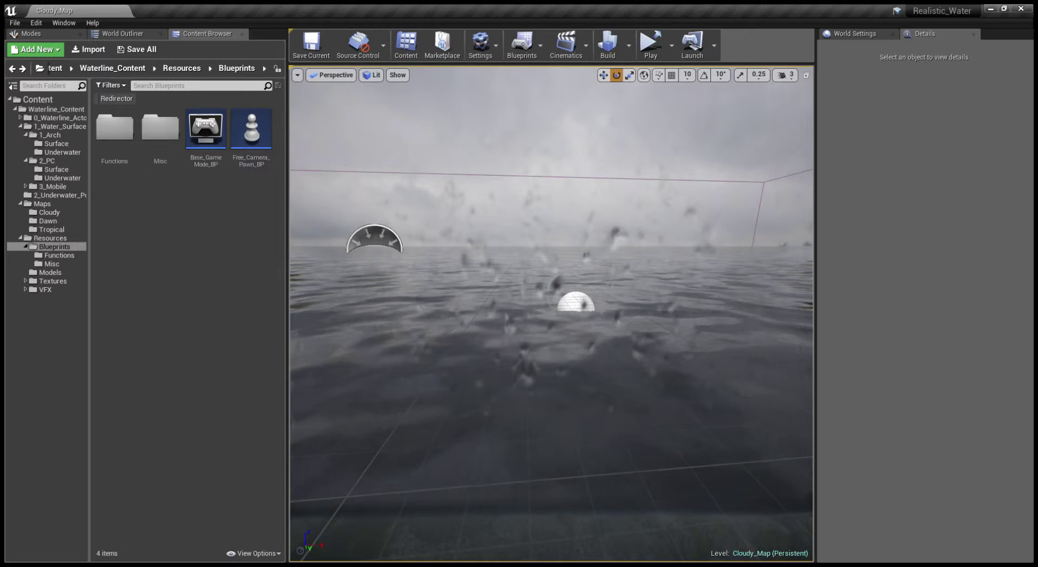
Check the contents of the Models folder inside Resources
{"action": "left_click", "coordinate": [181, 68]}
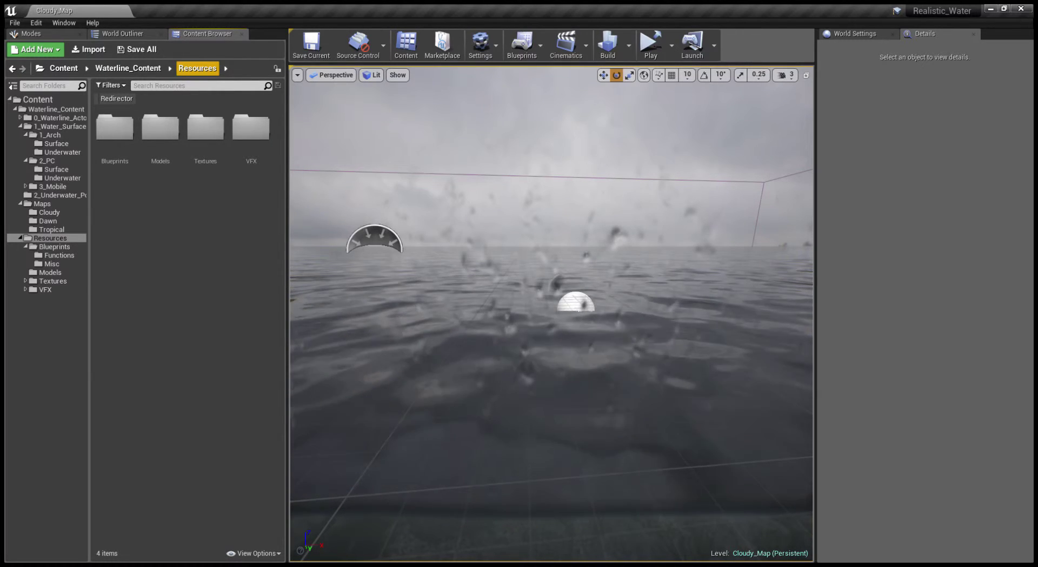
{"action": "left_click", "coordinate": [160, 130]}
{"action": "double_click", "coordinate": [160, 130]}
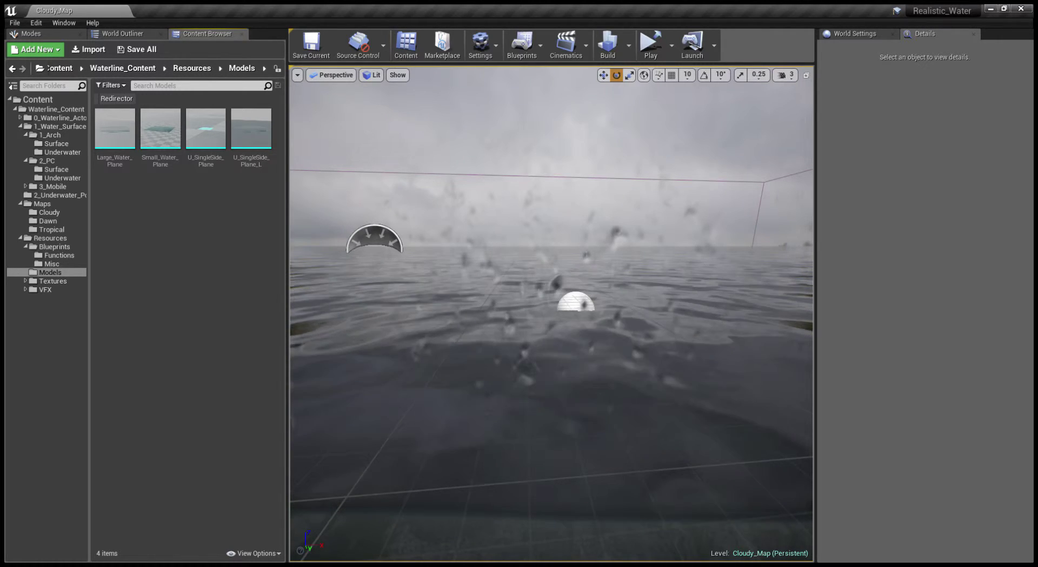
{"action": "left_click", "coordinate": [12, 69]}
Browse the 1_Water_Displacement and 2_Water_Normals folders inside the Resources Textures folder
{"action": "left_click", "coordinate": [206, 131]}
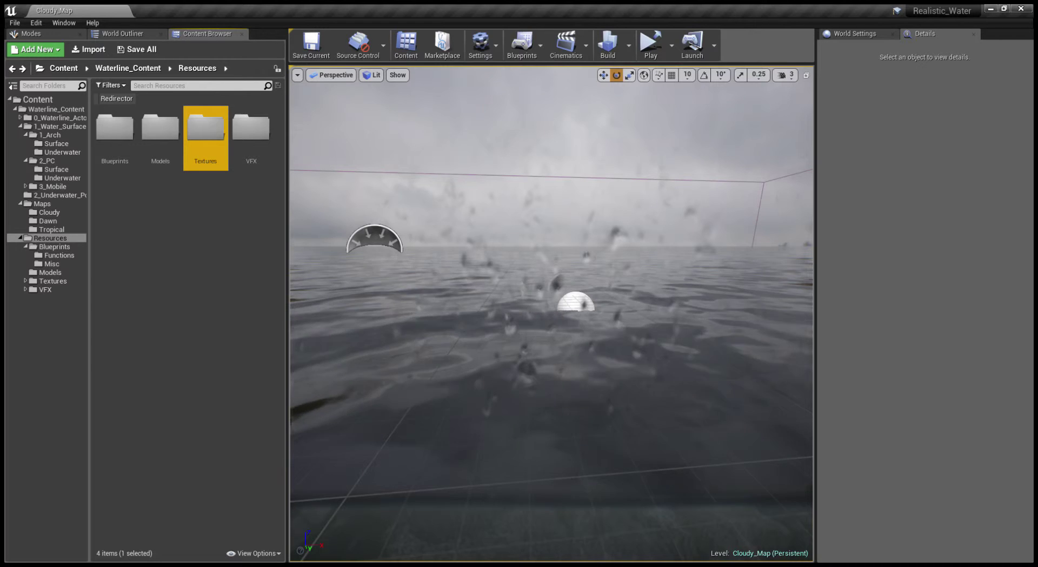
{"action": "double_click", "coordinate": [206, 130]}
{"action": "left_click", "coordinate": [116, 130]}
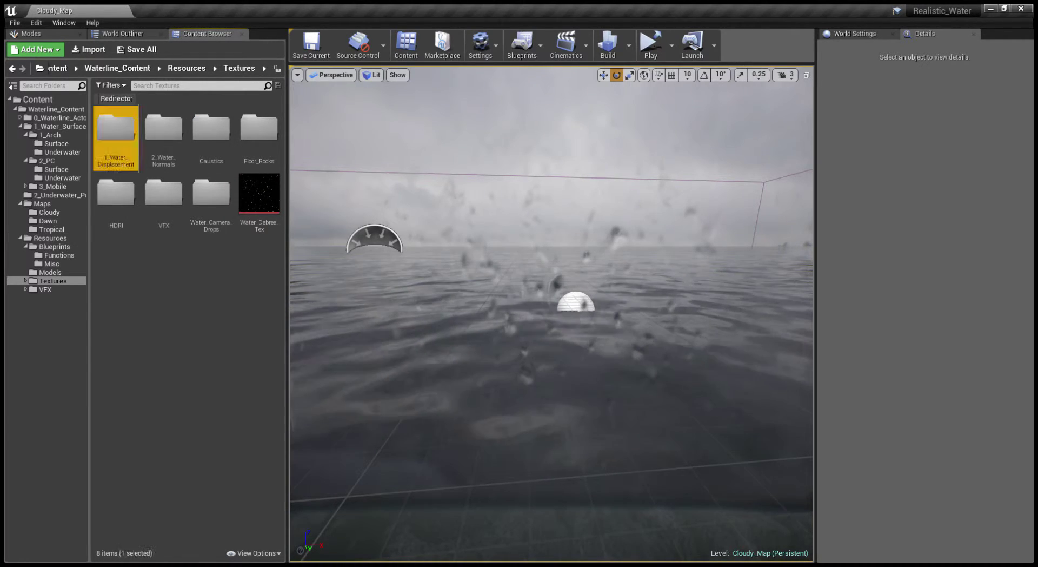
{"action": "double_click", "coordinate": [116, 130]}
{"action": "key", "text": "alt+Left"}
{"action": "left_click", "coordinate": [164, 130]}
{"action": "double_click", "coordinate": [163, 130]}
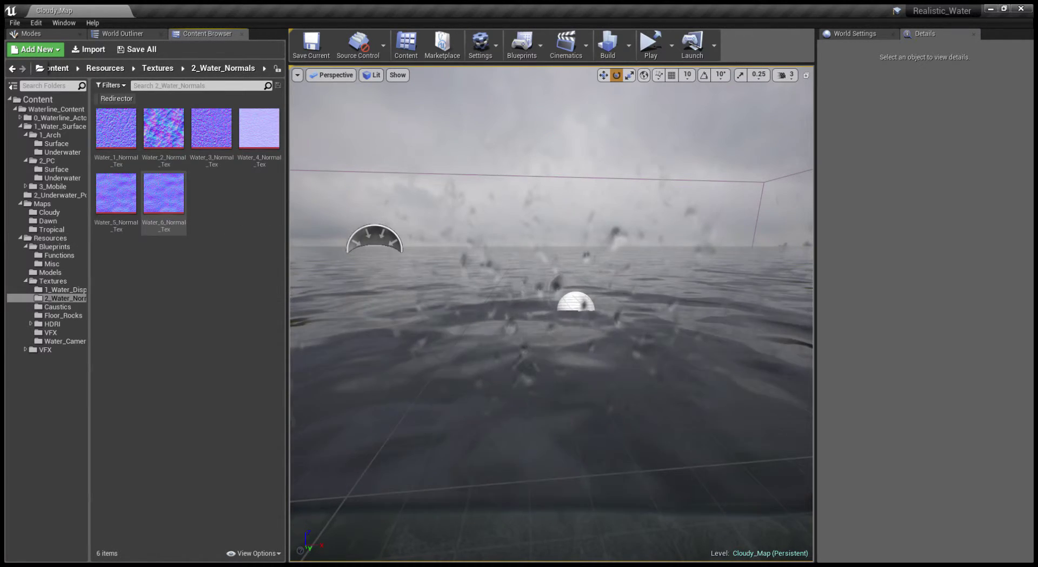
Browse the Caustics and Floor_Rocks texture folders and look down at the rocks on the cloudy level's floor
{"action": "key", "text": "alt+Left"}
{"action": "double_click", "coordinate": [211, 129]}
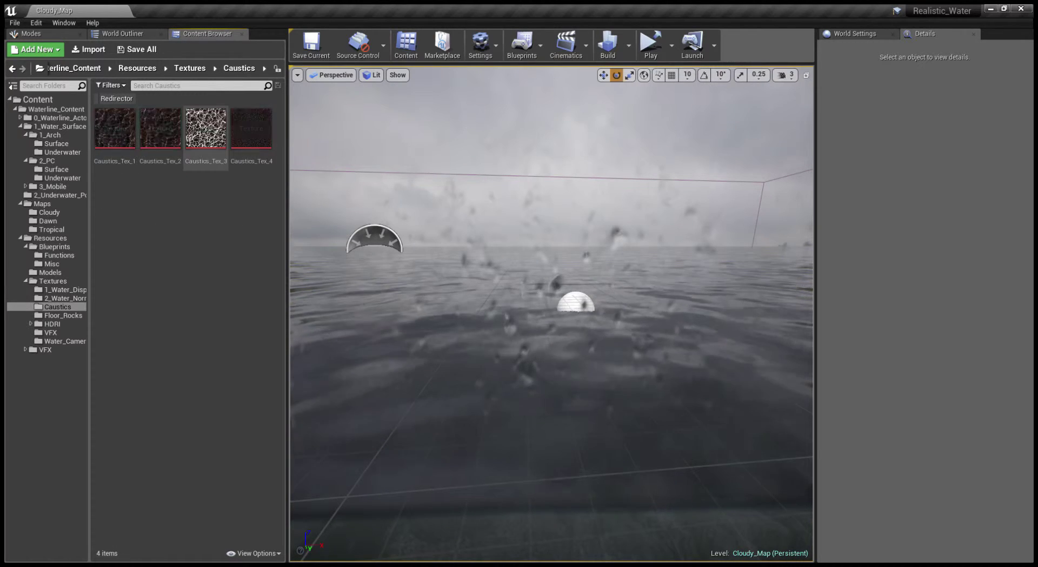
{"action": "key", "text": "alt+Left"}
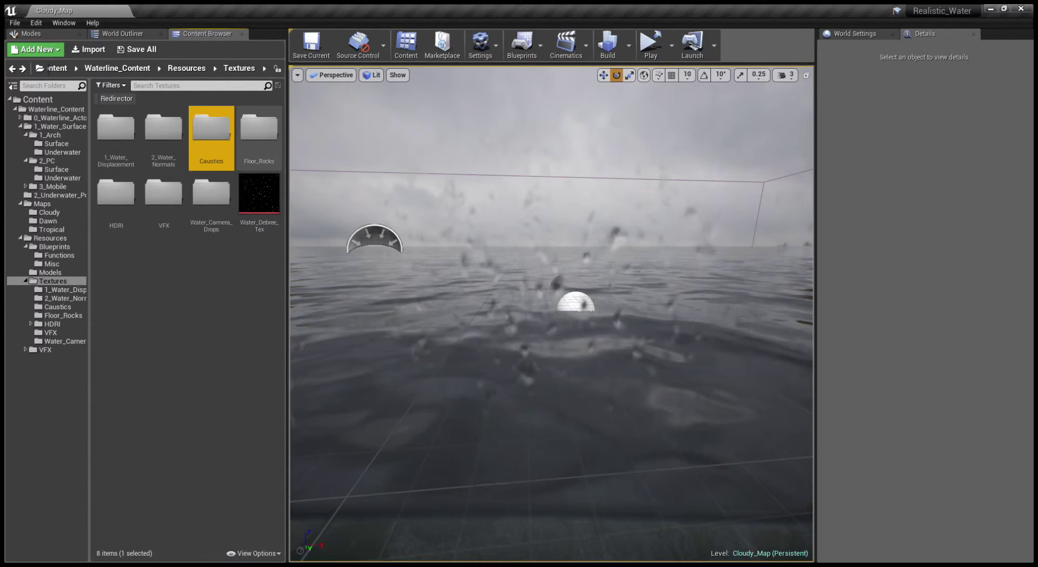
{"action": "double_click", "coordinate": [258, 131]}
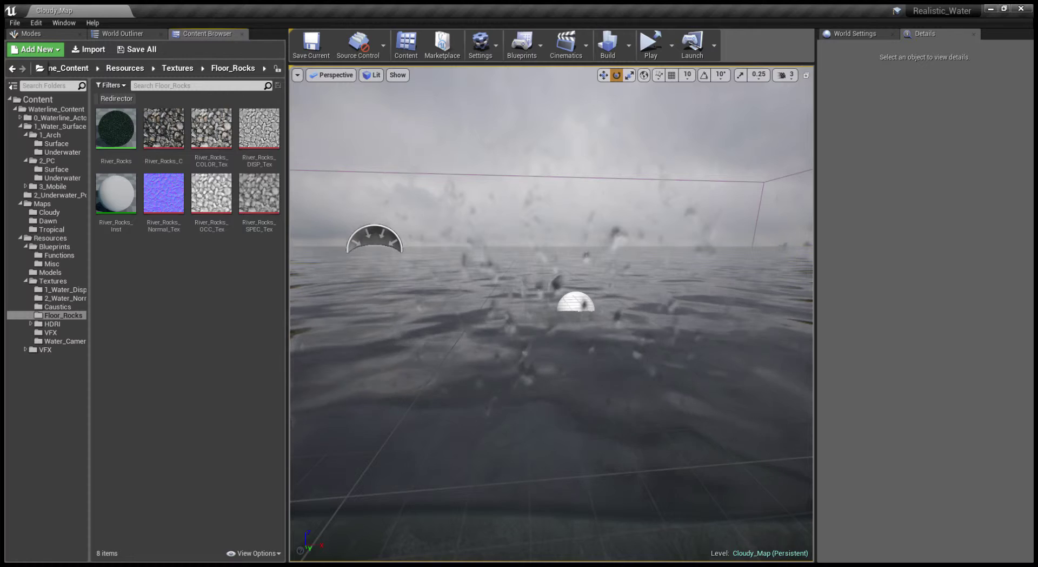
{"action": "right_click_drag", "start_coordinate": [551, 313], "coordinate": [549, 367]}
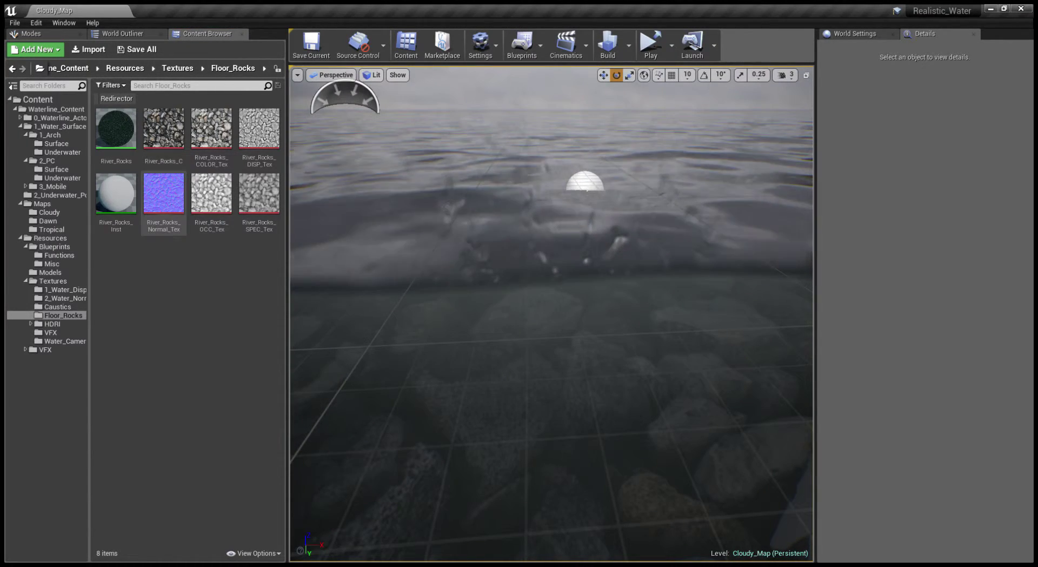
Browse the HDRI texture folder and its Cubemaps subfolder, and return to Textures
{"action": "key", "text": "alt+Left"}
{"action": "double_click", "coordinate": [116, 198]}
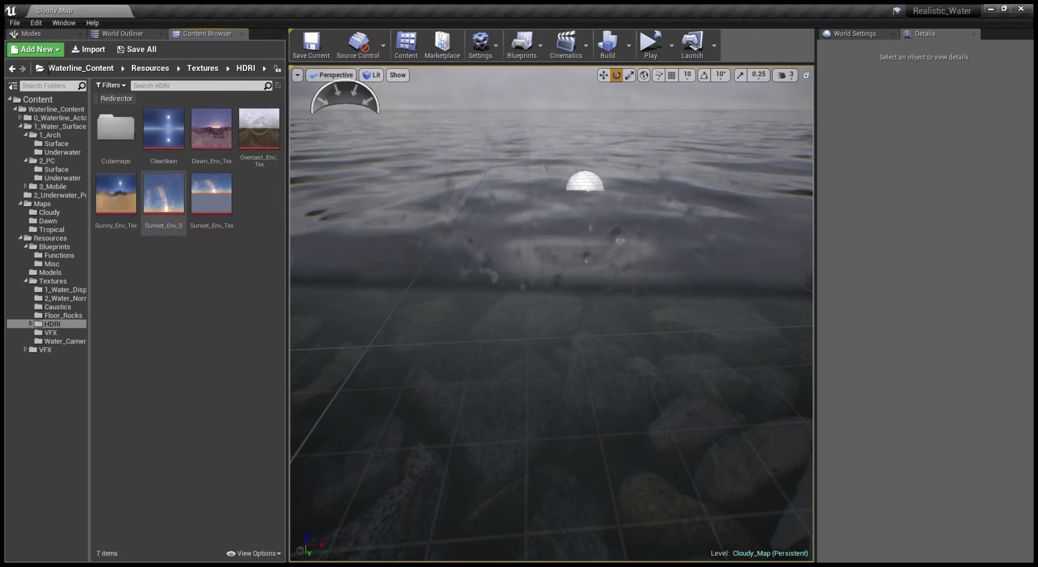
{"action": "double_click", "coordinate": [116, 132]}
{"action": "key", "text": "alt+Left"}
{"action": "key", "text": "alt+Left"}
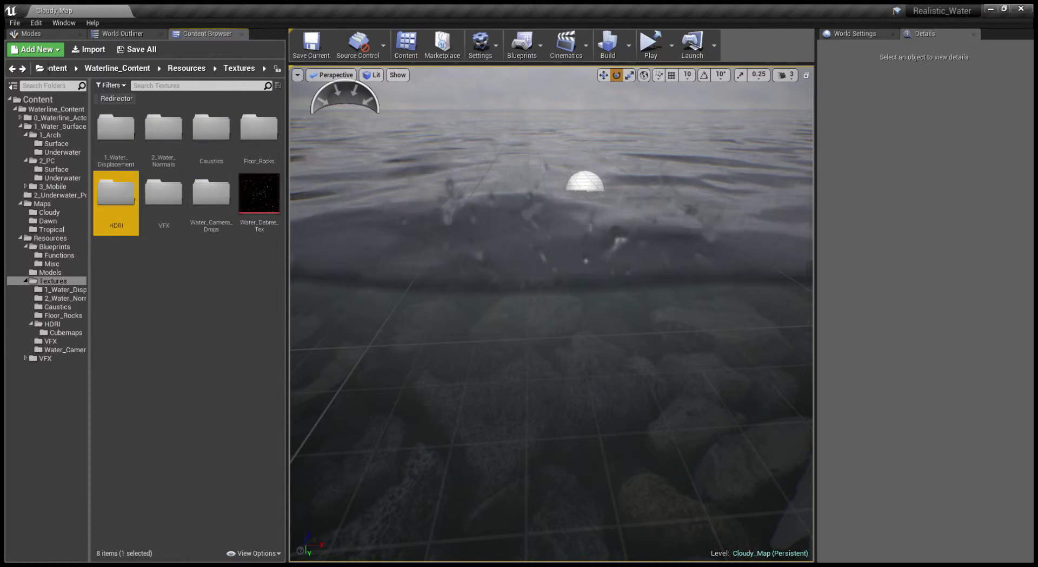
Browse the VFX and Water_Camera_Drops texture folders and view the cloudy water from just below the surface
{"action": "right_click_drag", "start_coordinate": [421, 270], "coordinate": [422, 219]}
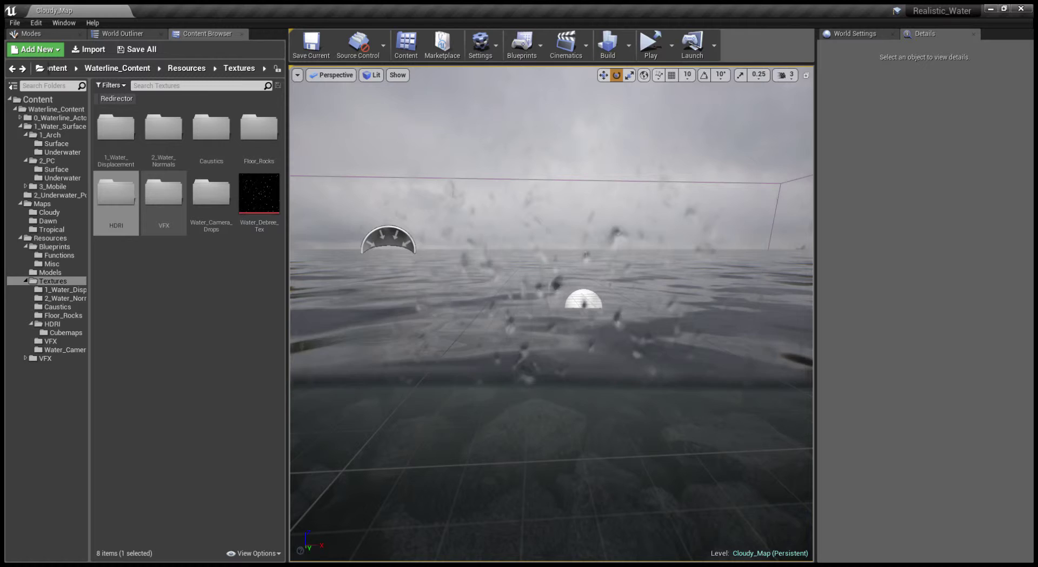
{"action": "double_click", "coordinate": [164, 196]}
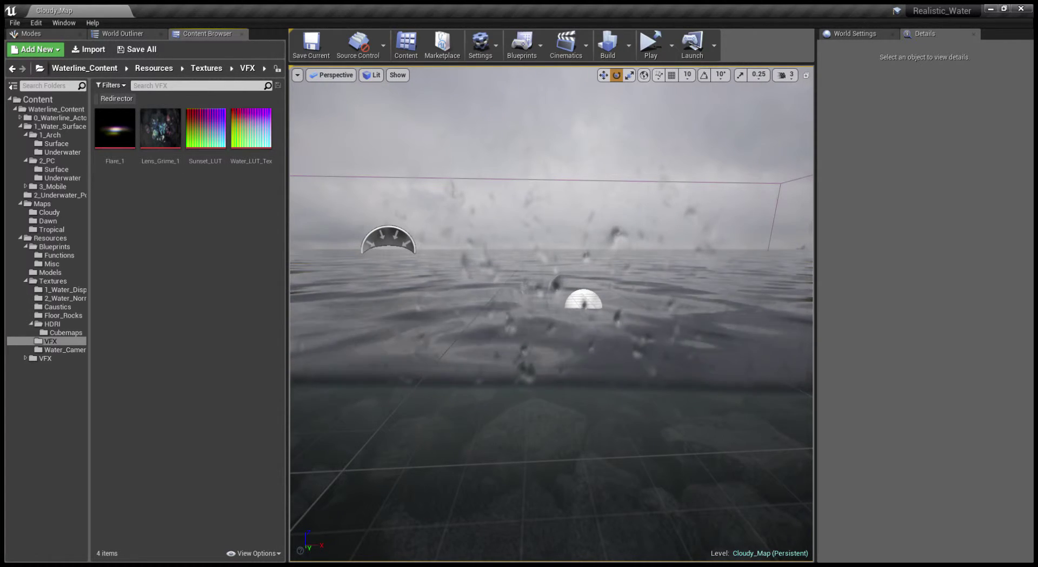
{"action": "key", "text": "alt+Left"}
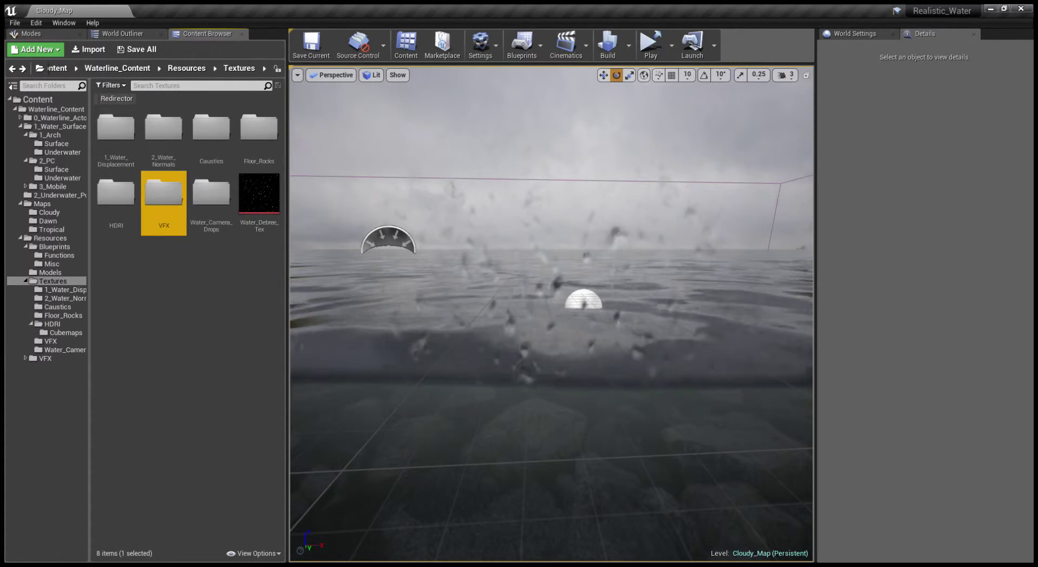
{"action": "double_click", "coordinate": [211, 201]}
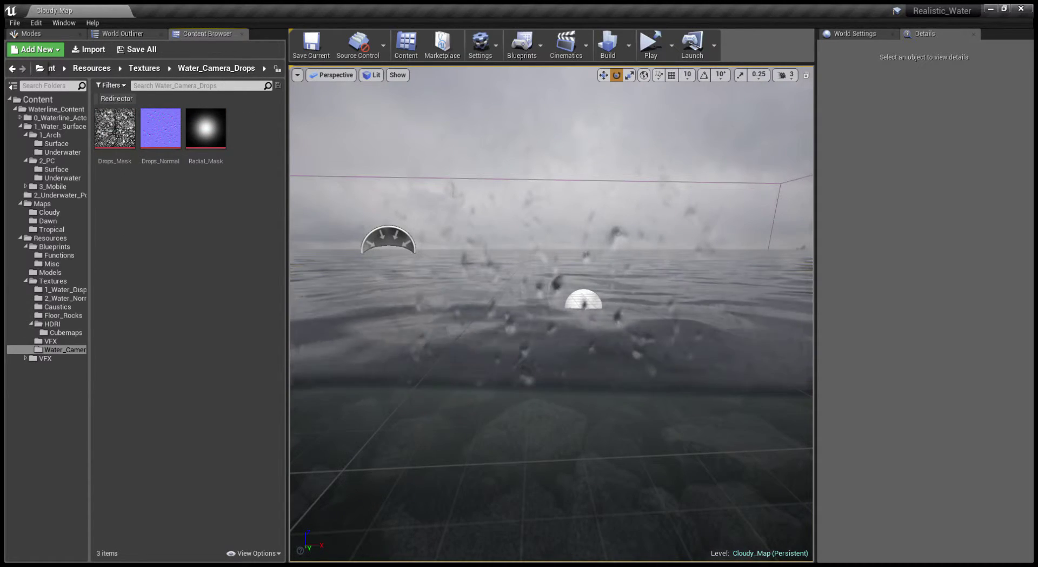
{"action": "right_click_drag", "start_coordinate": [551, 314], "coordinate": [547, 293]}
{"action": "key", "text": "alt+Left"}
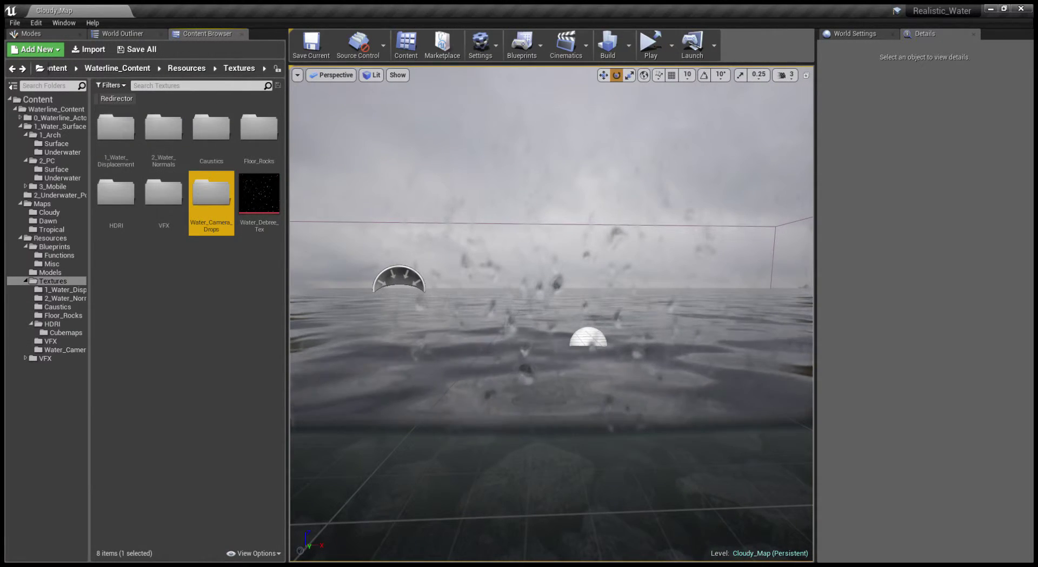
{"action": "key", "text": "q"}
{"action": "right_click_drag", "start_coordinate": [552, 314], "coordinate": [547, 315]}
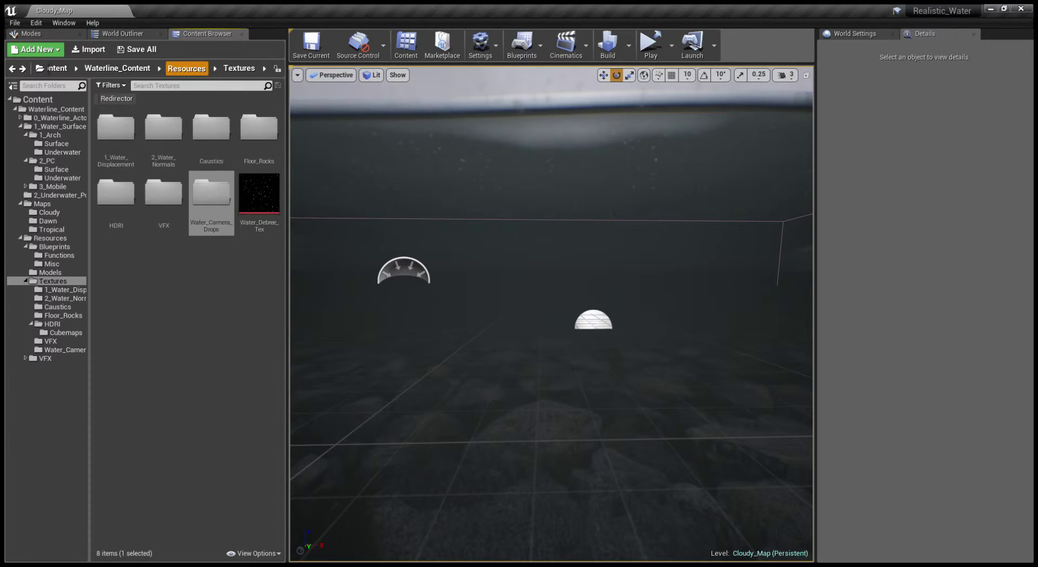
Browse the 0_HDRI_Materials, 1_Volumetric_Fog and 2_CameraDroplets folders inside the Resources VFX folder
{"action": "left_click", "coordinate": [186, 69]}
{"action": "double_click", "coordinate": [251, 130]}
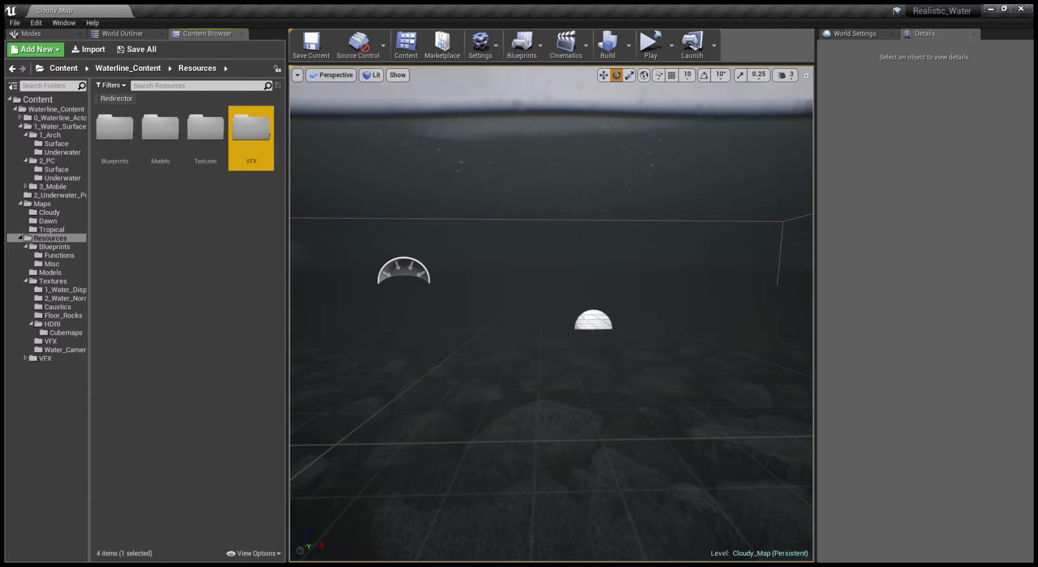
{"action": "double_click", "coordinate": [116, 130]}
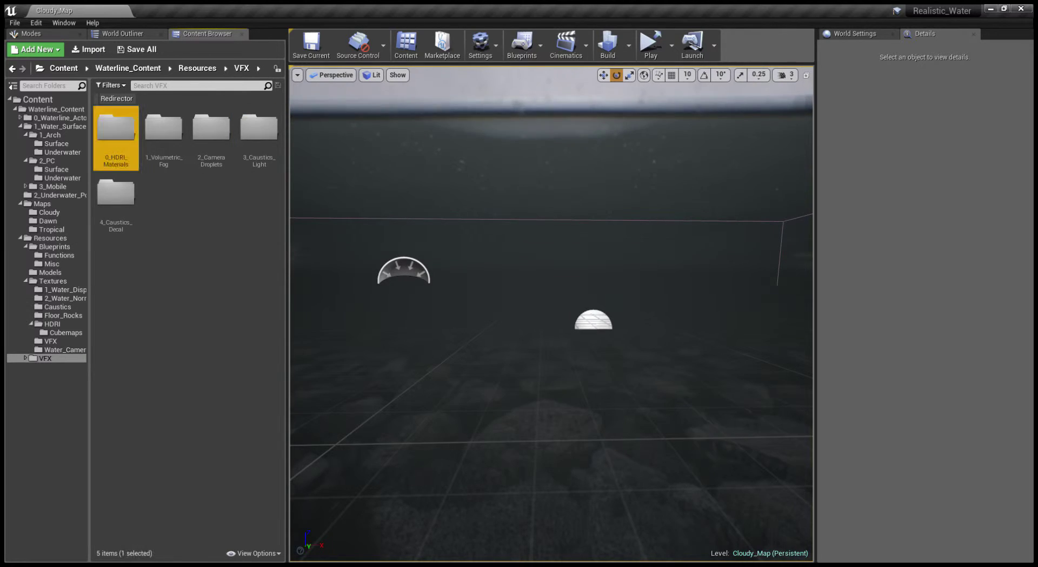
{"action": "key", "text": "alt+Left"}
{"action": "left_click", "coordinate": [164, 130]}
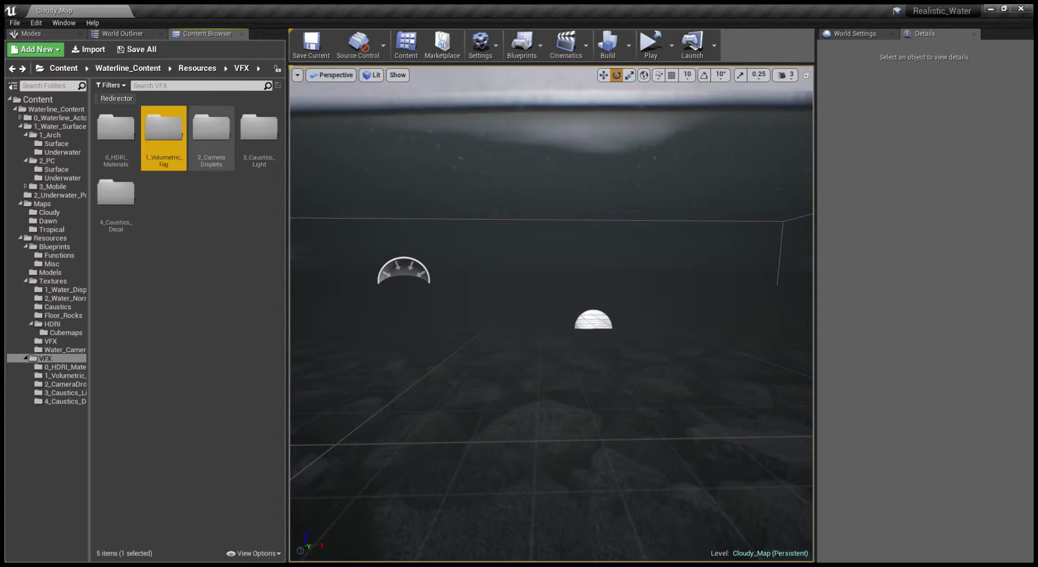
{"action": "double_click", "coordinate": [211, 136]}
{"action": "key", "text": "alt+Left"}
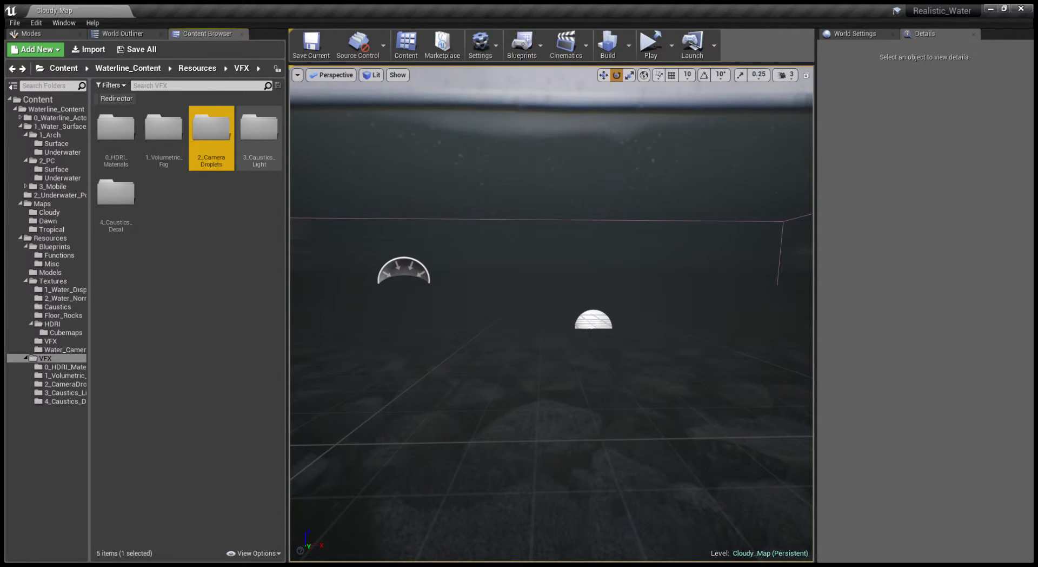
Check the caustics materials in the 3_Caustics_Light and 4_Caustics_Decal folders
{"action": "double_click", "coordinate": [259, 135]}
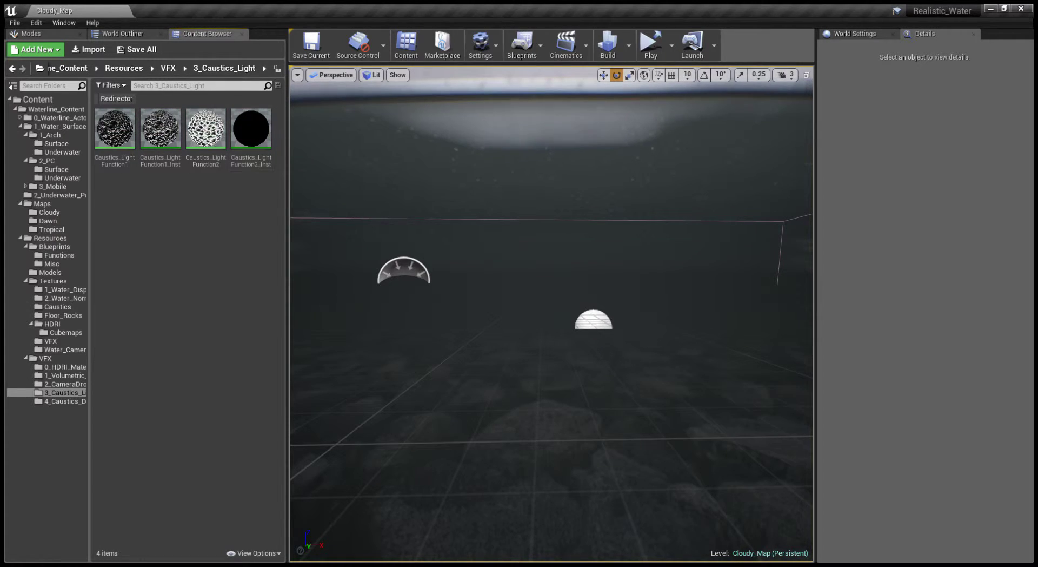
{"action": "key", "text": "alt+Left"}
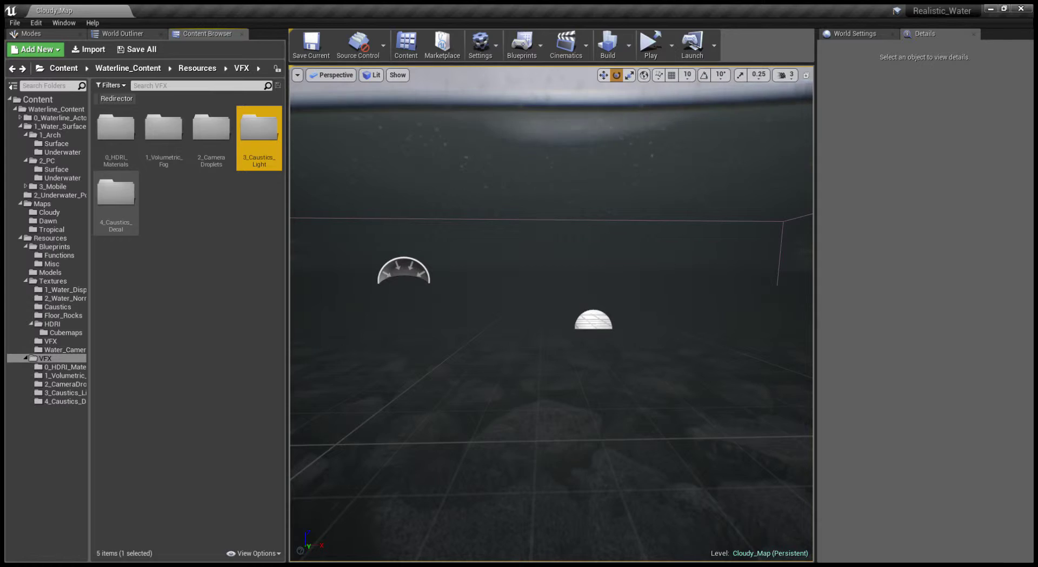
{"action": "double_click", "coordinate": [115, 202]}
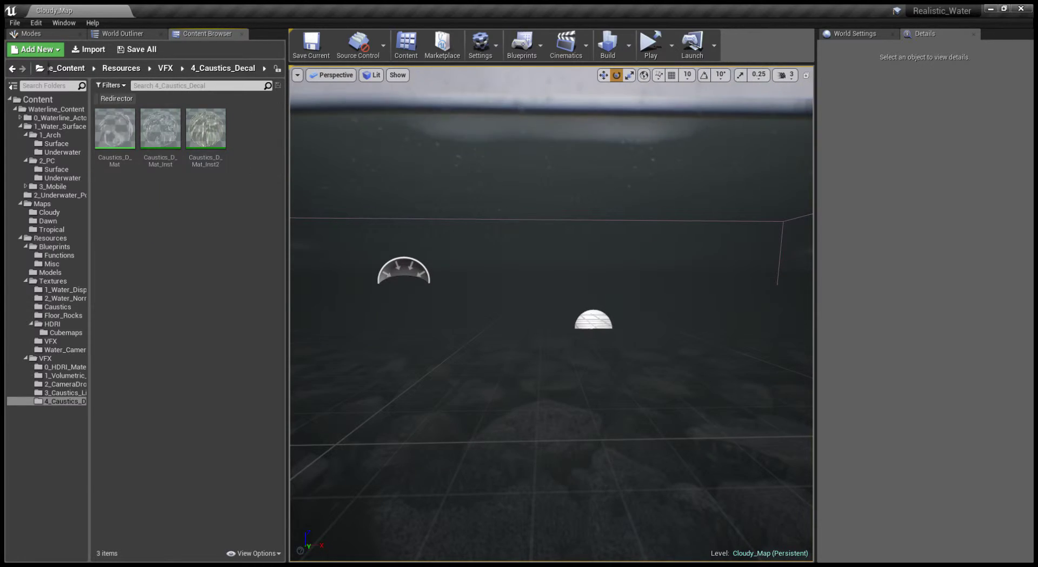
{"action": "key", "text": "alt+Left"}
Open the Sunset_Map level from the Waterline_Content Maps folder and face the setting sun at the waterline
{"action": "left_click", "coordinate": [38, 99]}
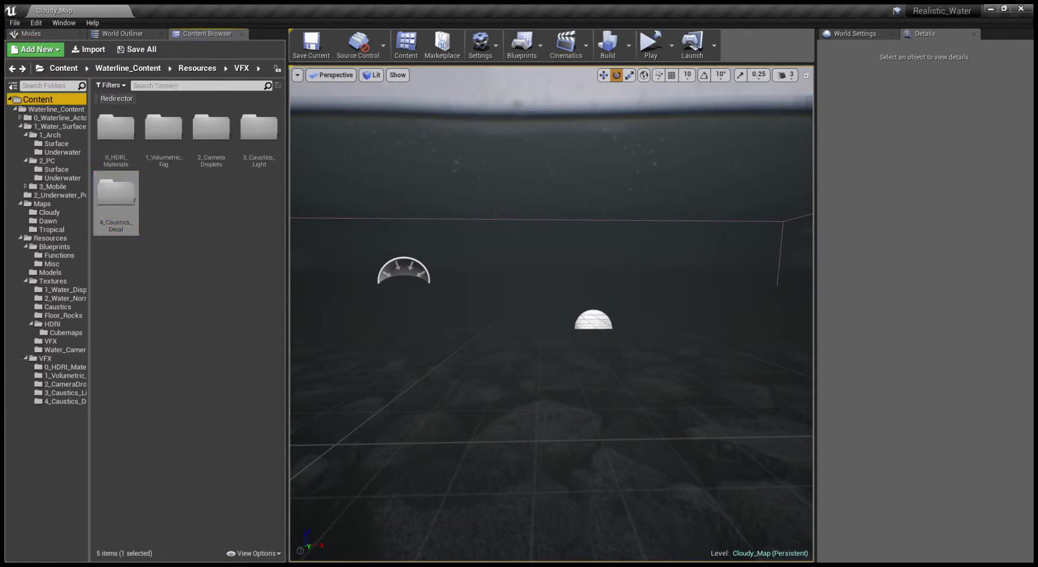
{"action": "double_click", "coordinate": [115, 133]}
{"action": "double_click", "coordinate": [260, 133]}
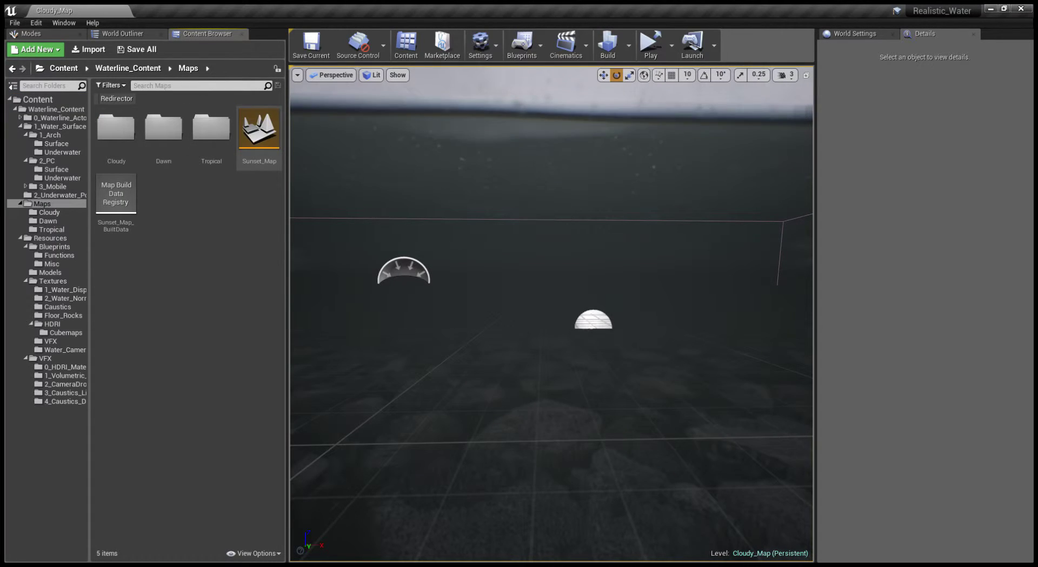
{"action": "double_click", "coordinate": [259, 132]}
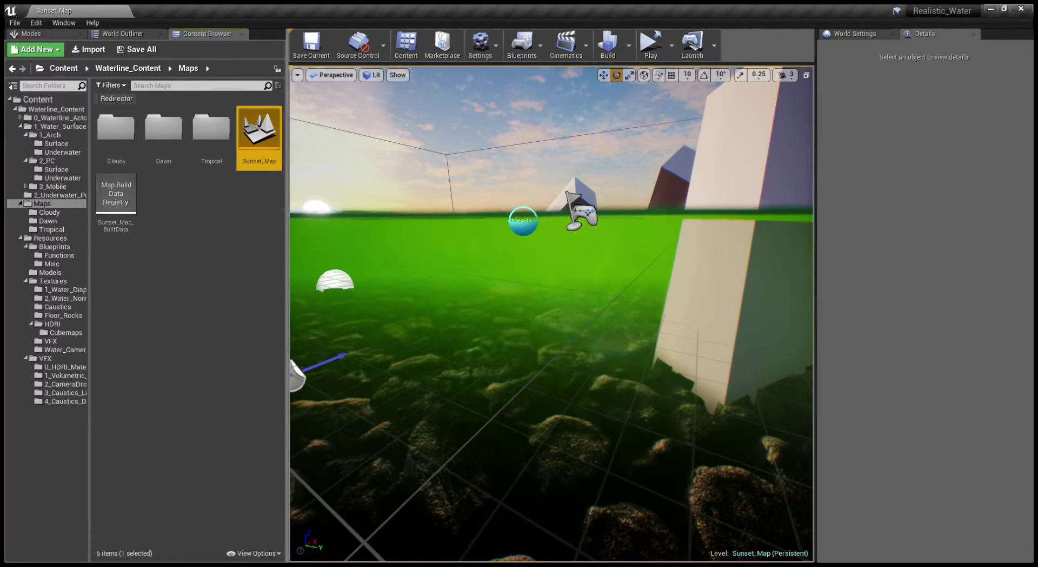
{"action": "right_click_drag", "start_coordinate": [552, 314], "coordinate": [485, 305]}
{"action": "key", "text": "w"}
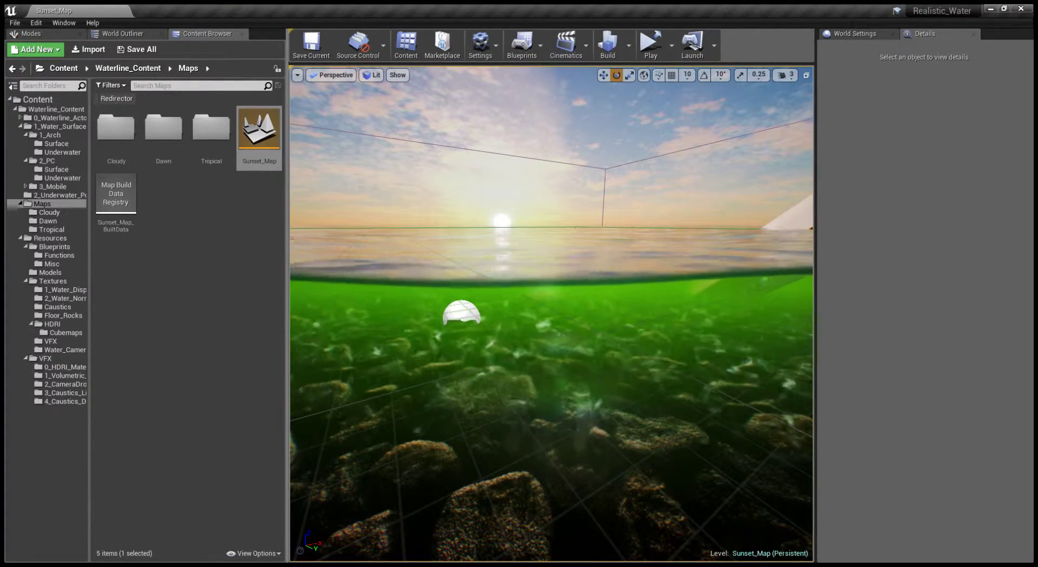